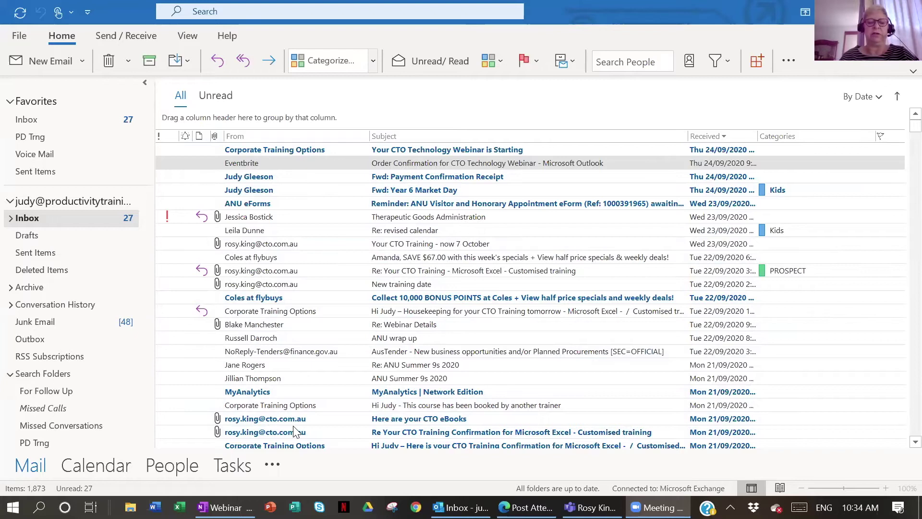
# Title a new OneNote page with the client's name and list today's Outlook meetings
pyautogui.moveTo(225, 507)
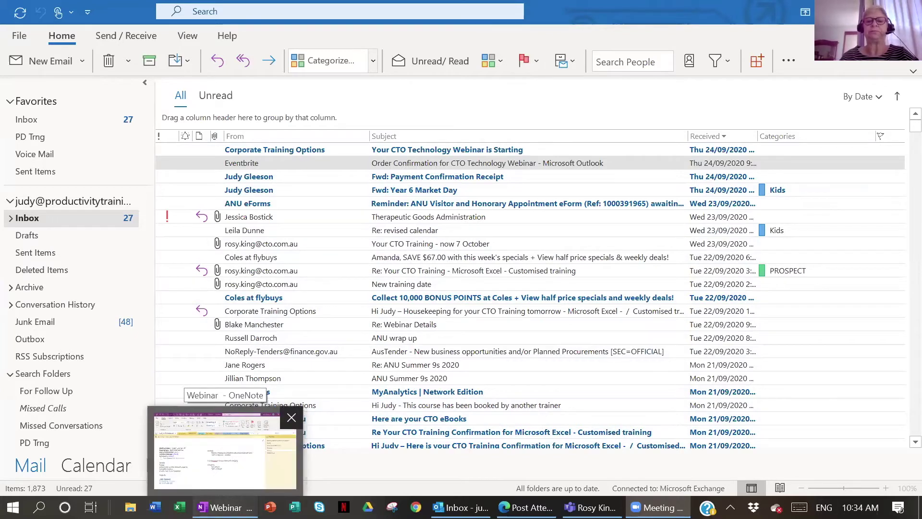
pyautogui.click(224, 451)
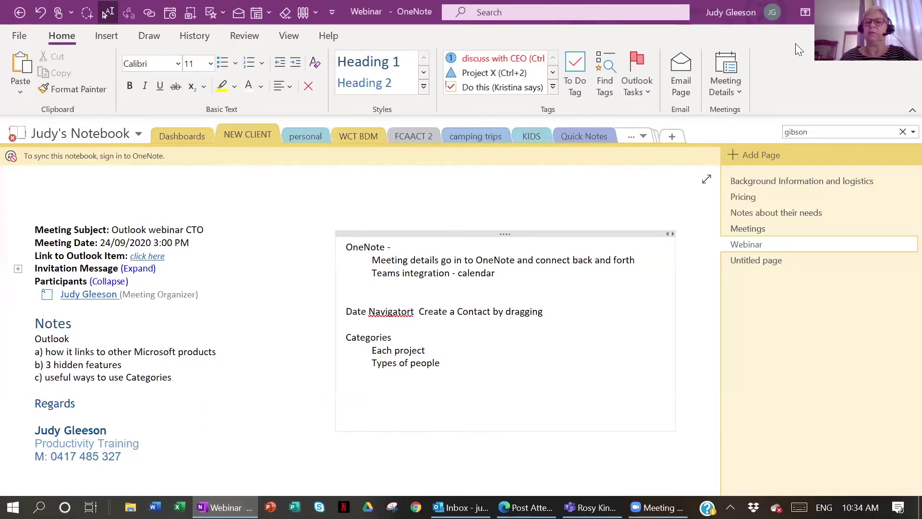
pyautogui.click(751, 259)
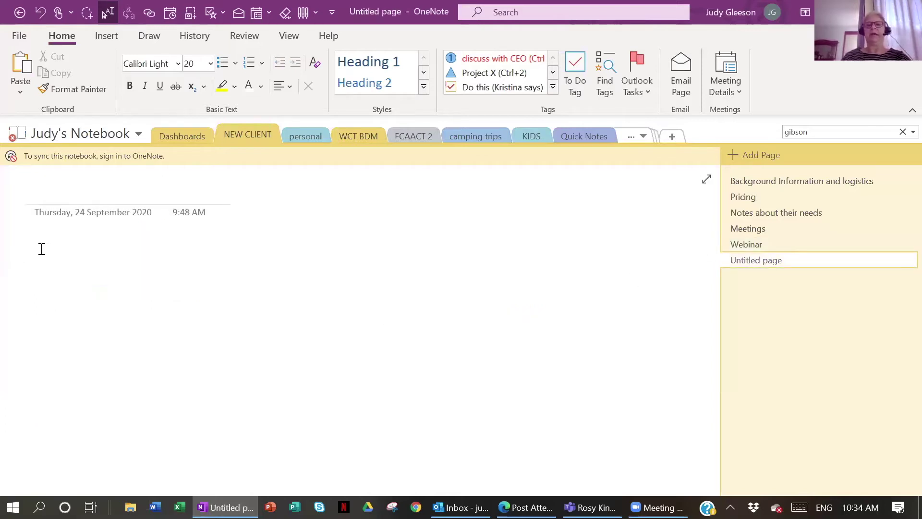
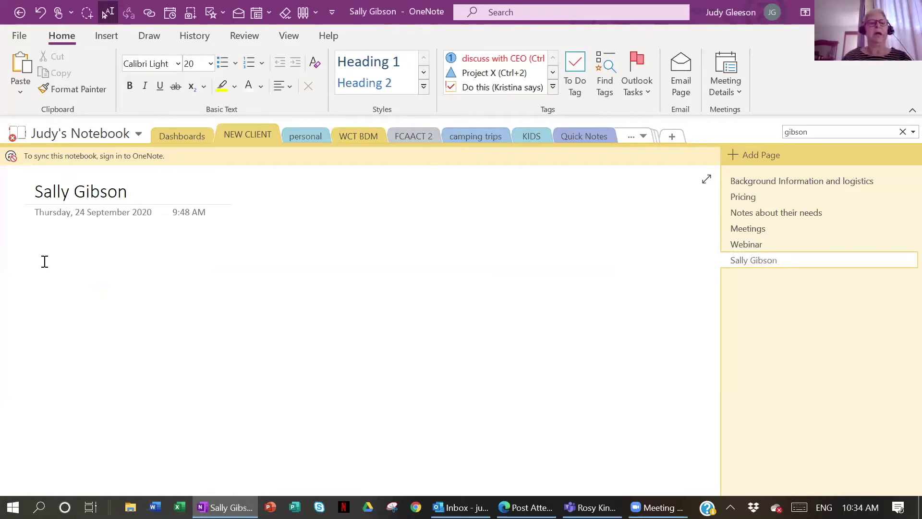
pyautogui.click(45, 262)
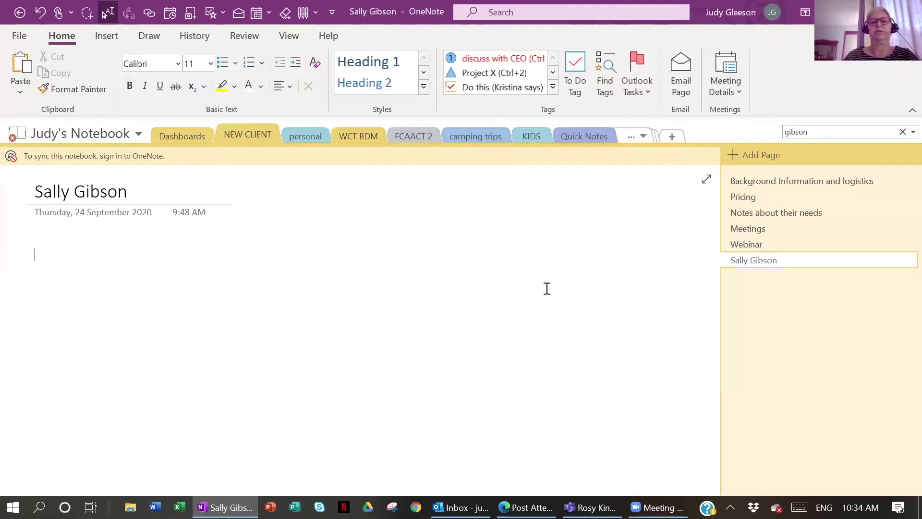
pyautogui.click(737, 92)
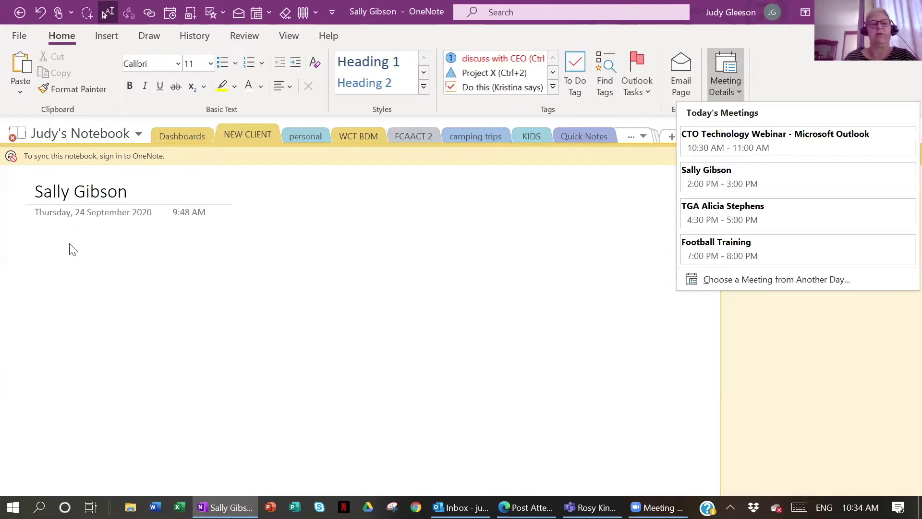
# Insert the client's 24/09/2020 2:00 PM meeting details, review the invitation, and start under Notes
pyautogui.click(715, 185)
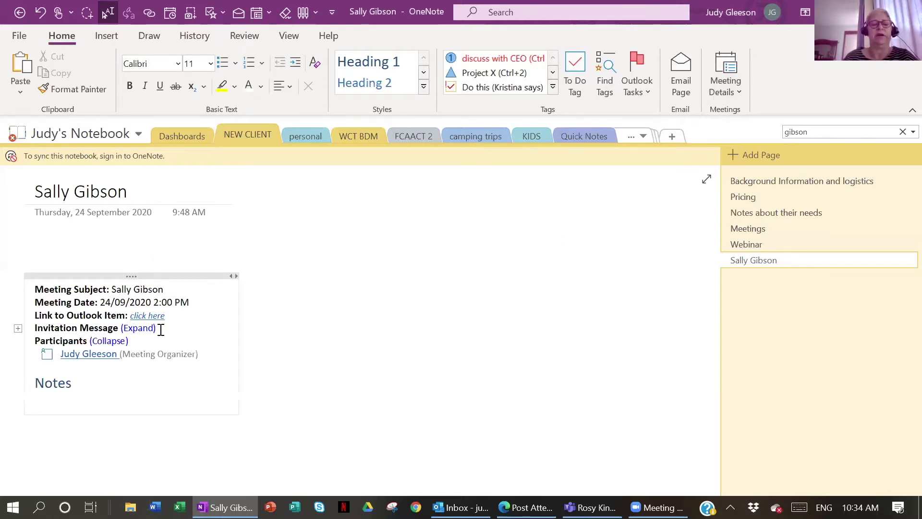
pyautogui.click(146, 328)
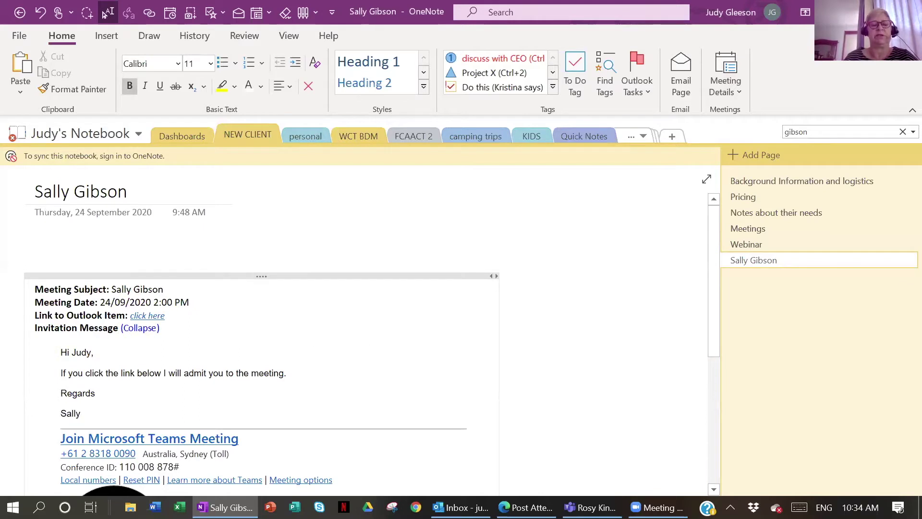
pyautogui.scroll(-4, 606, 376)
pyautogui.scroll(-8, 9, 367)
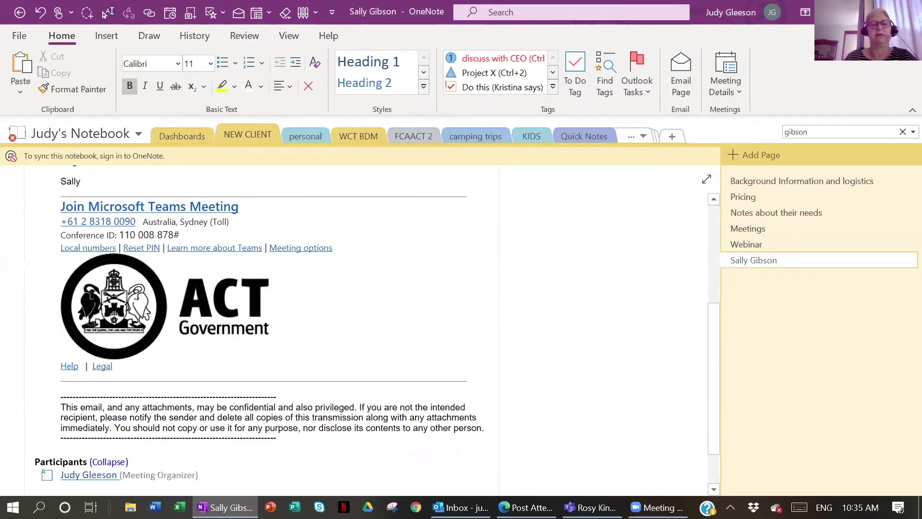
pyautogui.scroll(6, 9, 368)
pyautogui.scroll(6, 9, 368)
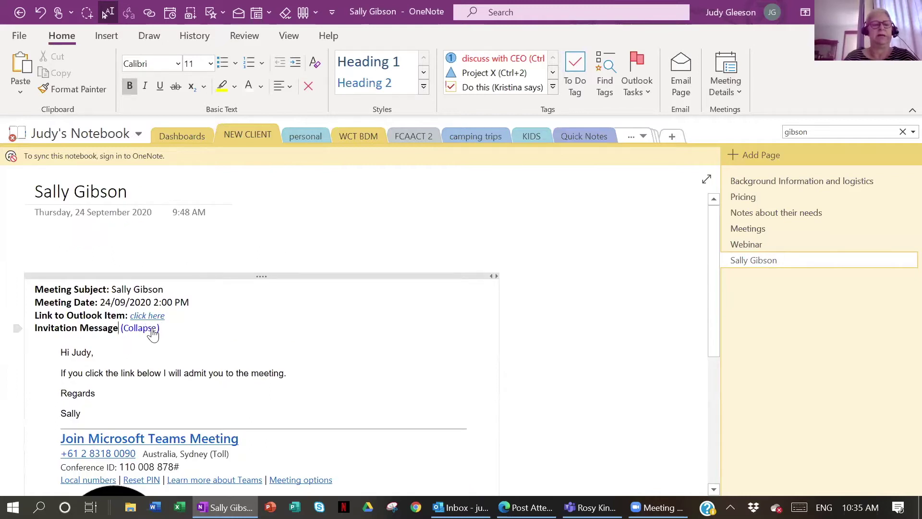
pyautogui.click(152, 328)
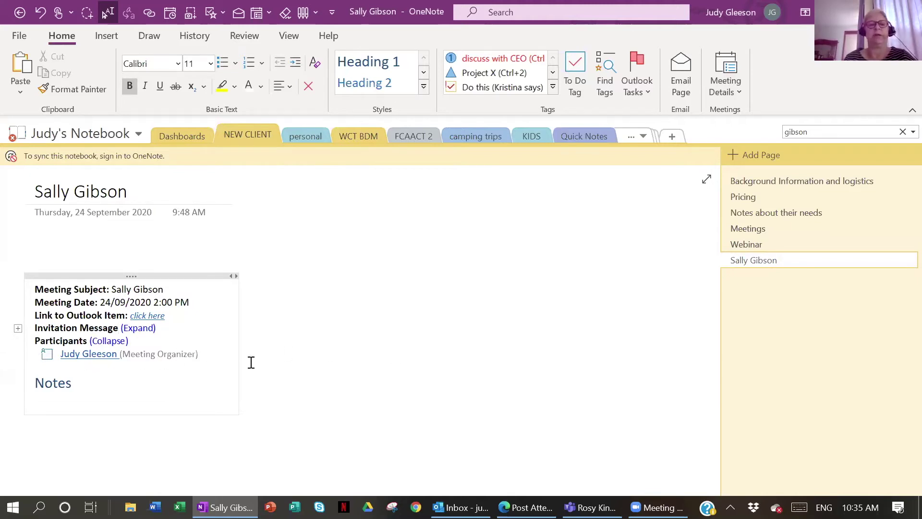
pyautogui.click(40, 404)
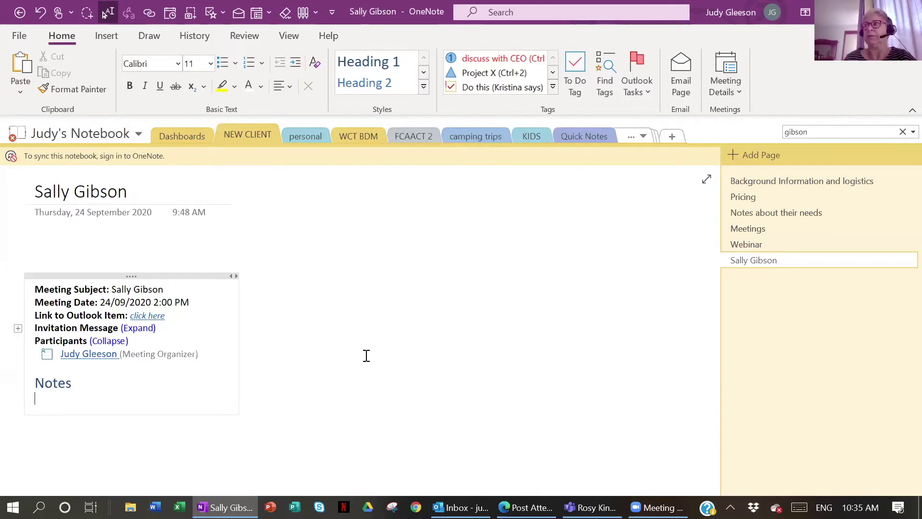
# Set the linked Outlook appointment's location to Teams and save it
pyautogui.click(149, 318)
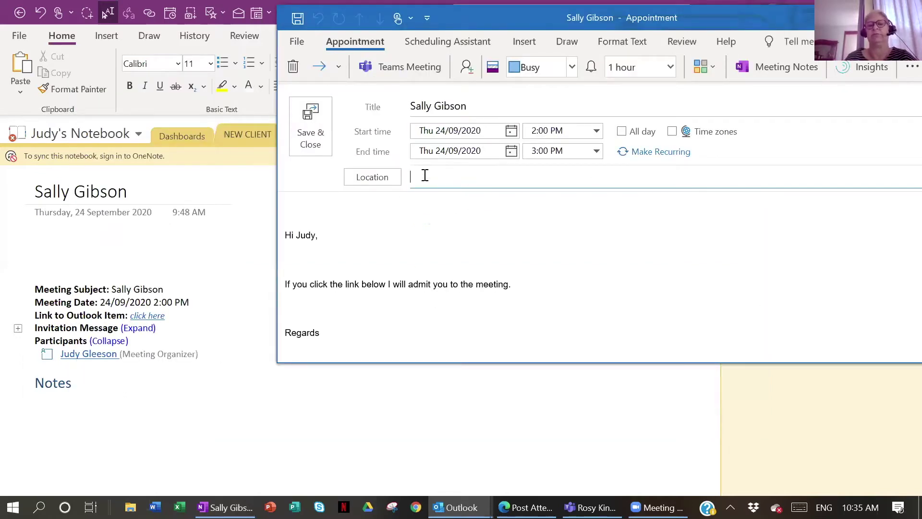
pyautogui.click(425, 175)
pyautogui.write('Teams')
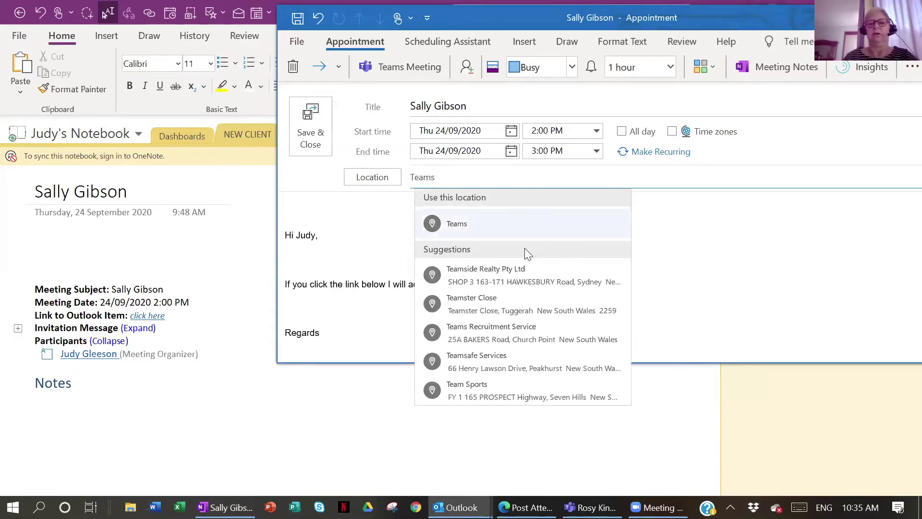
pyautogui.click(453, 225)
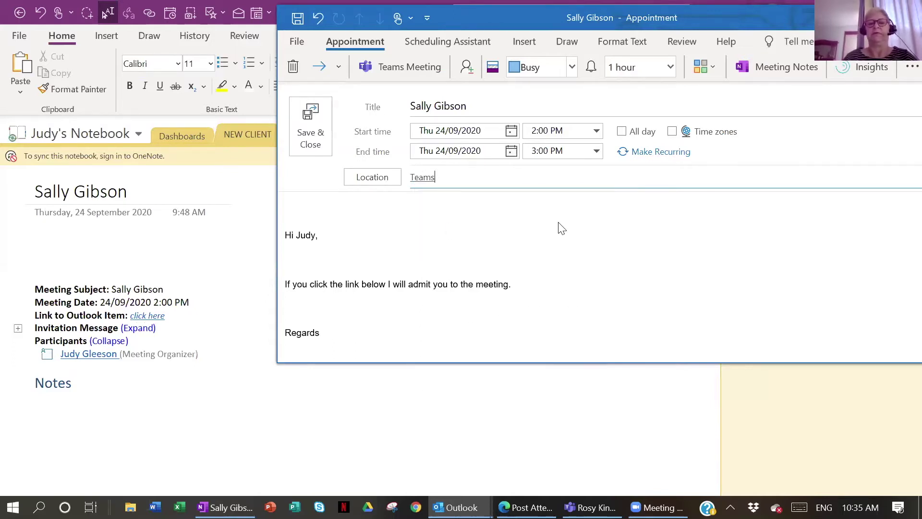
pyautogui.click(318, 137)
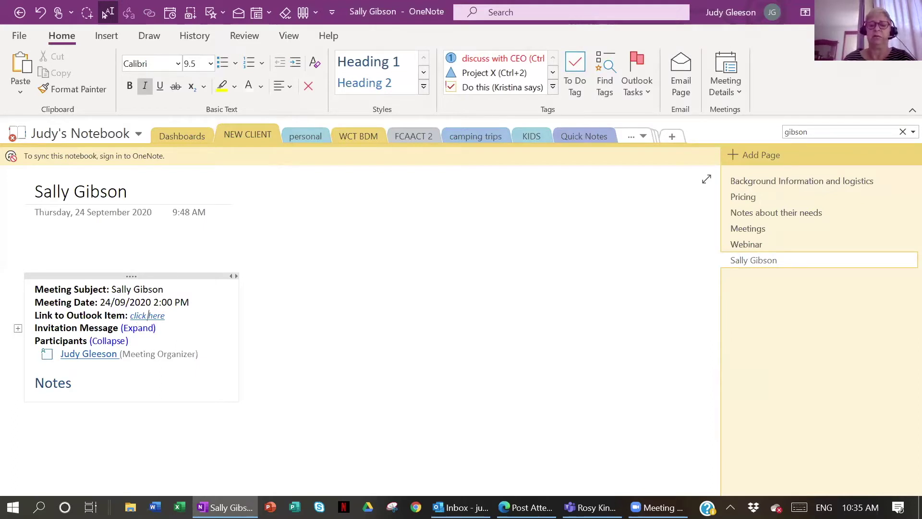
# Open the Teams calendar and move to the 28 September – 2 October 2020 work week
pyautogui.moveTo(591, 507)
pyautogui.click(591, 425)
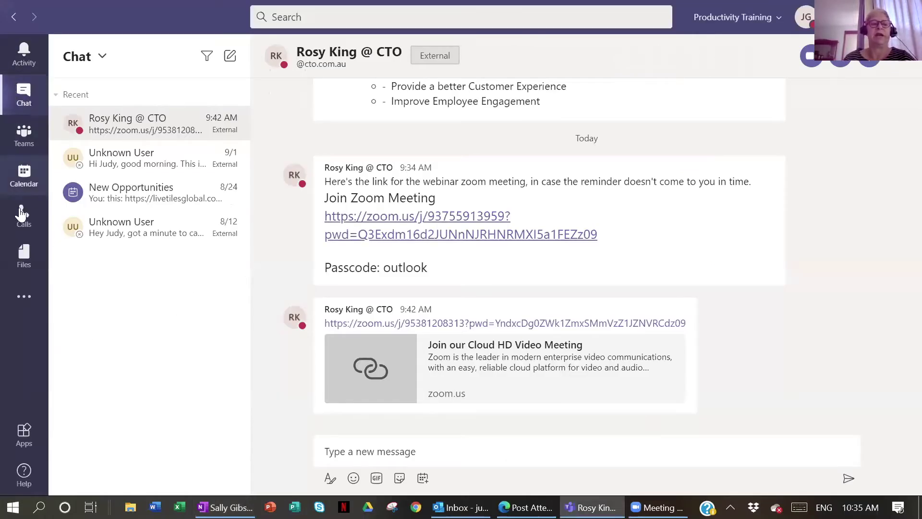
pyautogui.click(27, 177)
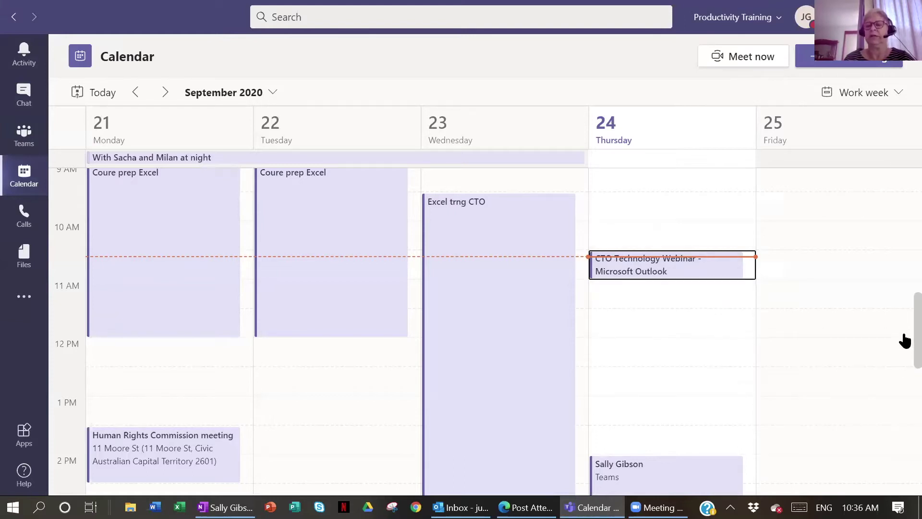
pyautogui.scroll(-3, 902, 341)
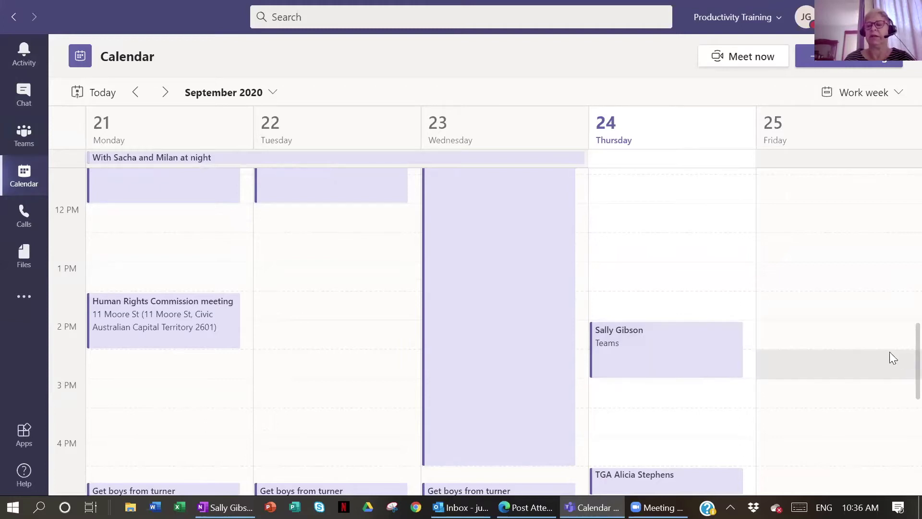
pyautogui.scroll(-1, 904, 380)
pyautogui.scroll(-3, 904, 380)
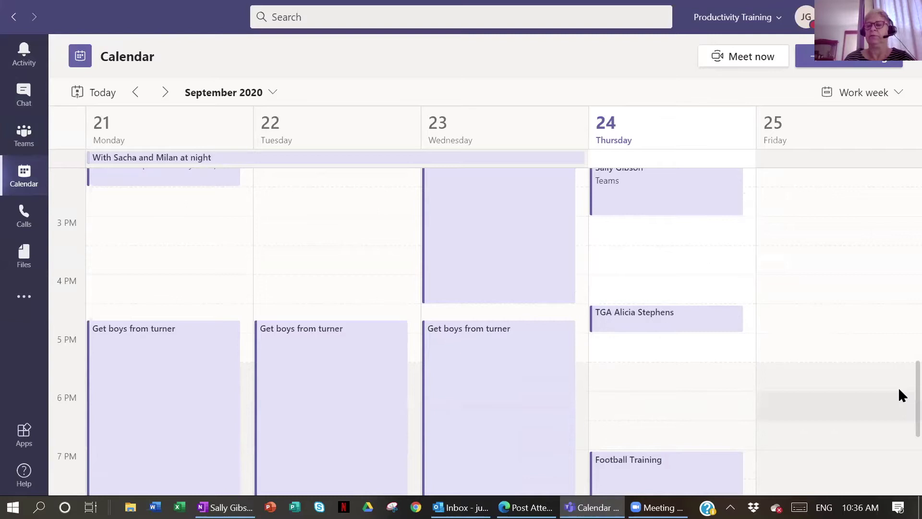
pyautogui.scroll(1, 905, 348)
pyautogui.scroll(6, 904, 331)
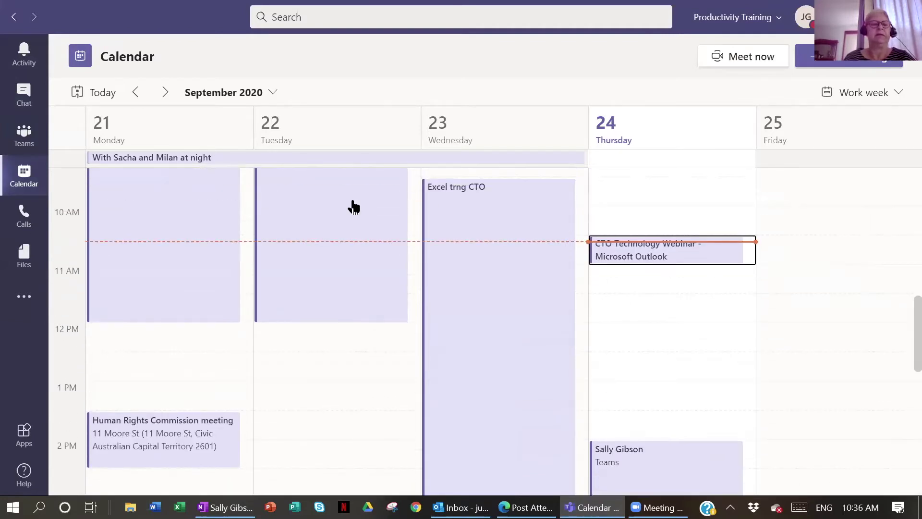
pyautogui.click(164, 92)
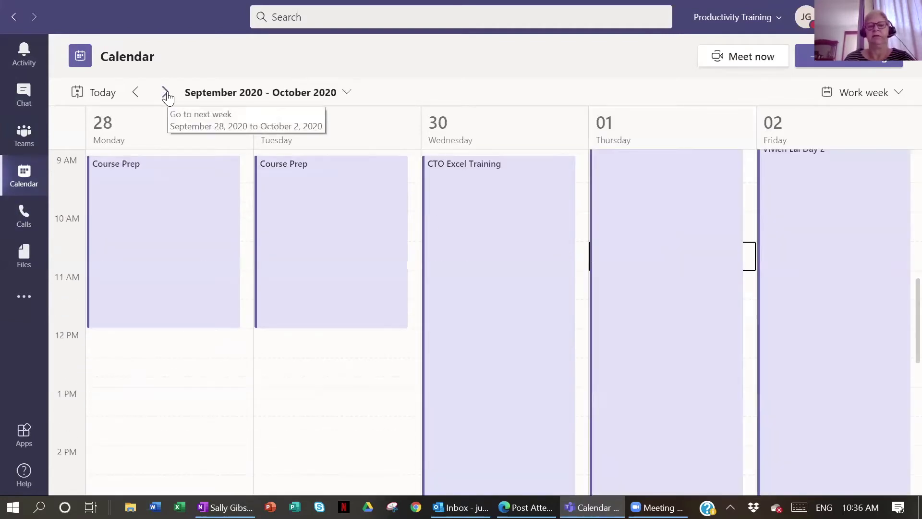
# Create a Teams meeting 'something else to attend' on Monday 28 September at 12:30 PM
pyautogui.scroll(2, 371, 471)
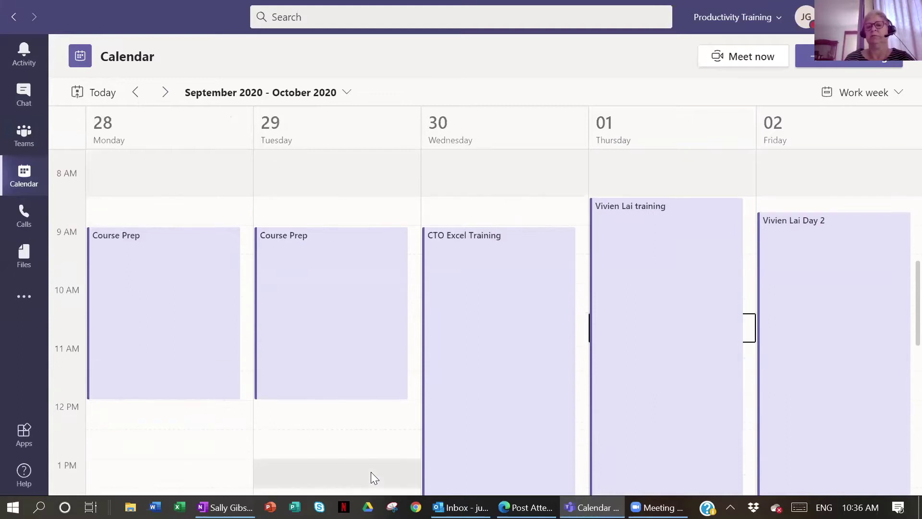
pyautogui.doubleClick(110, 438)
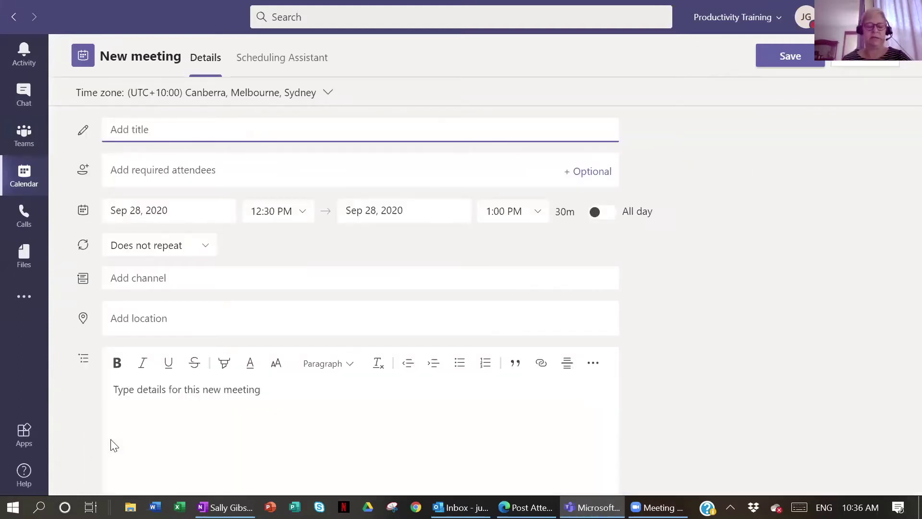
pyautogui.write('something else to attend')
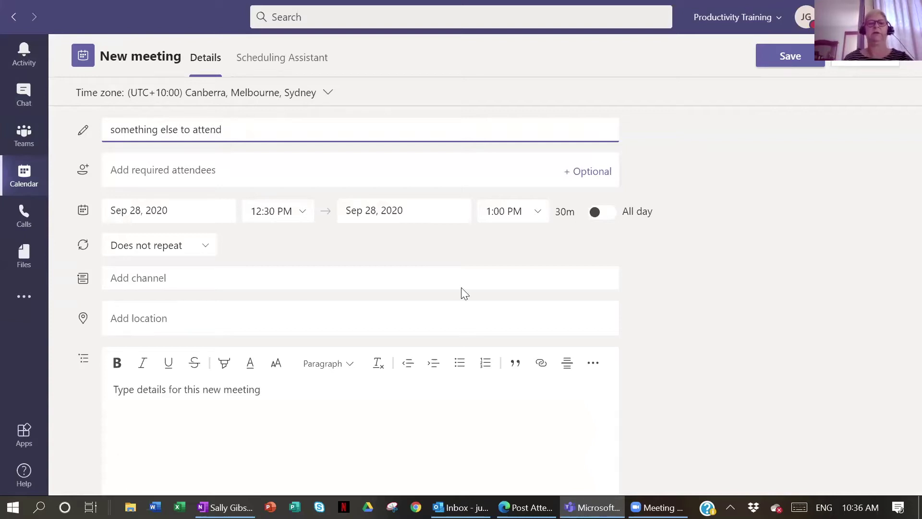
pyautogui.click(784, 56)
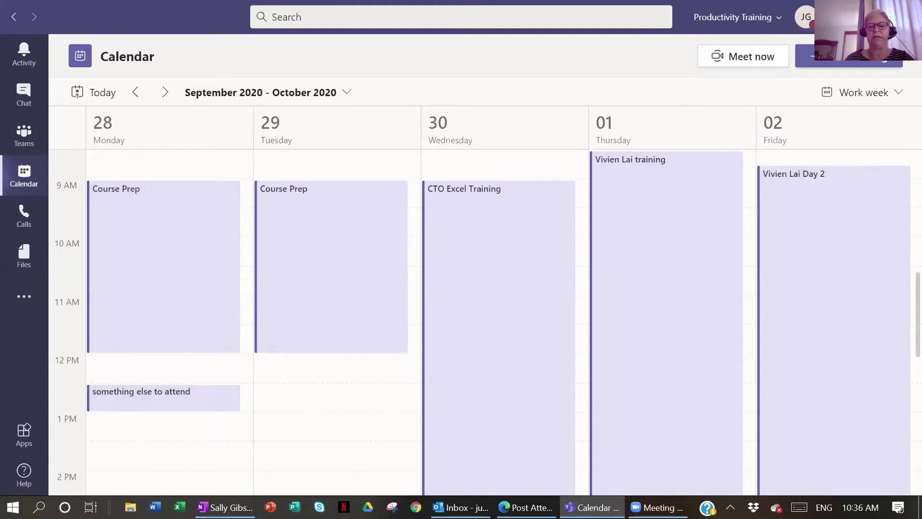
# Switch Outlook to its calendar showing the 28 September – 2 October work week
pyautogui.moveTo(460, 507)
pyautogui.click(460, 453)
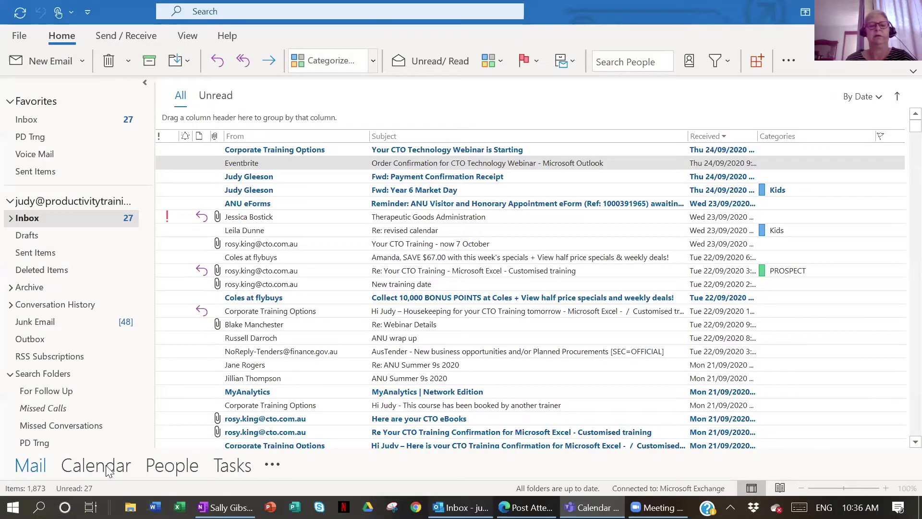
pyautogui.click(107, 468)
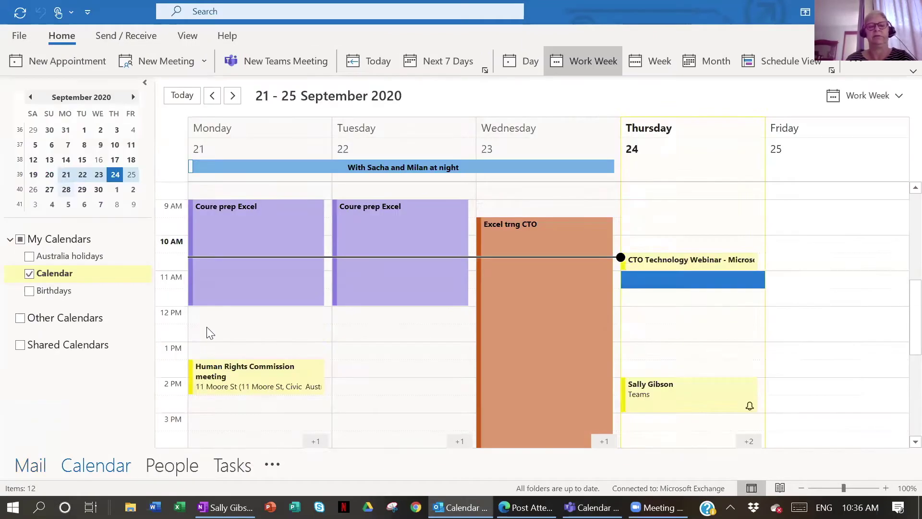
pyautogui.moveTo(243, 335)
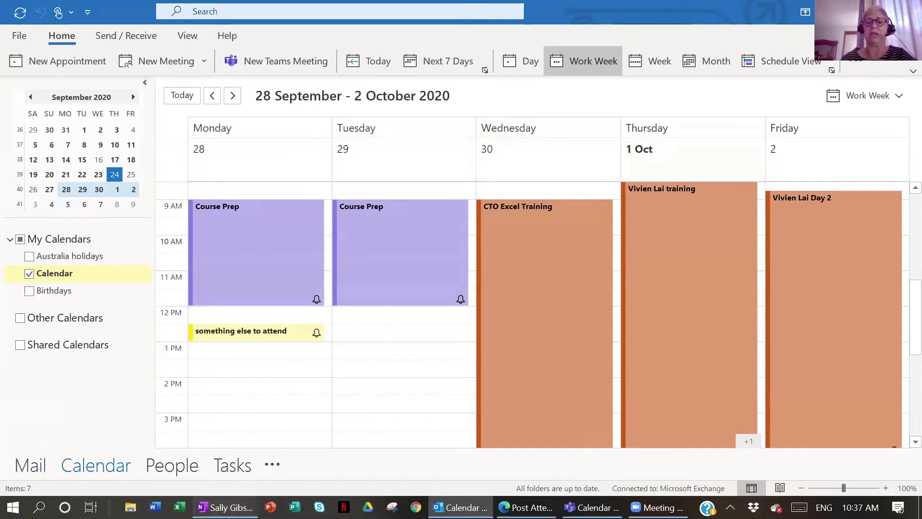
pyautogui.click(224, 507)
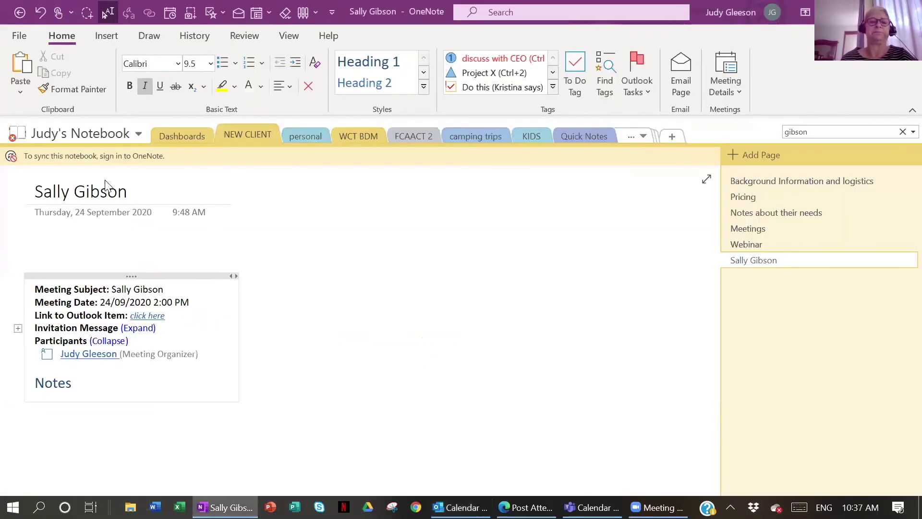
pyautogui.click(138, 135)
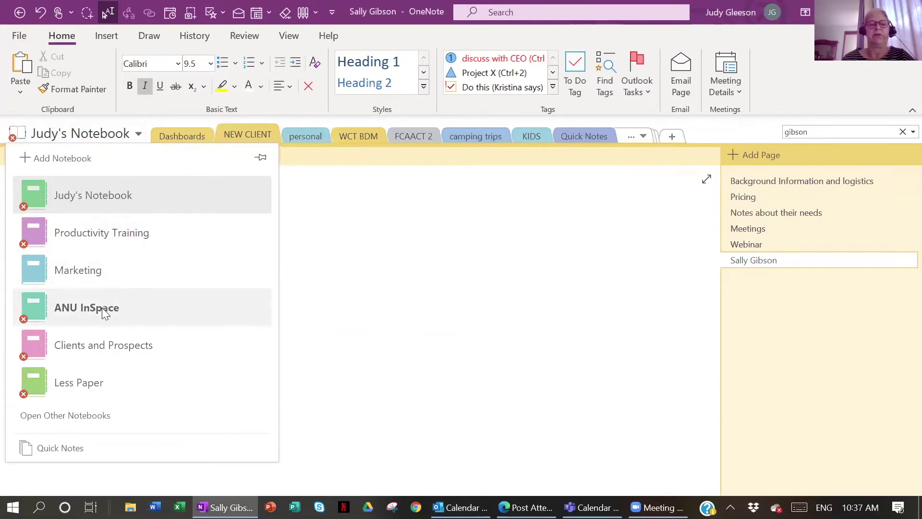
pyautogui.moveTo(73, 308)
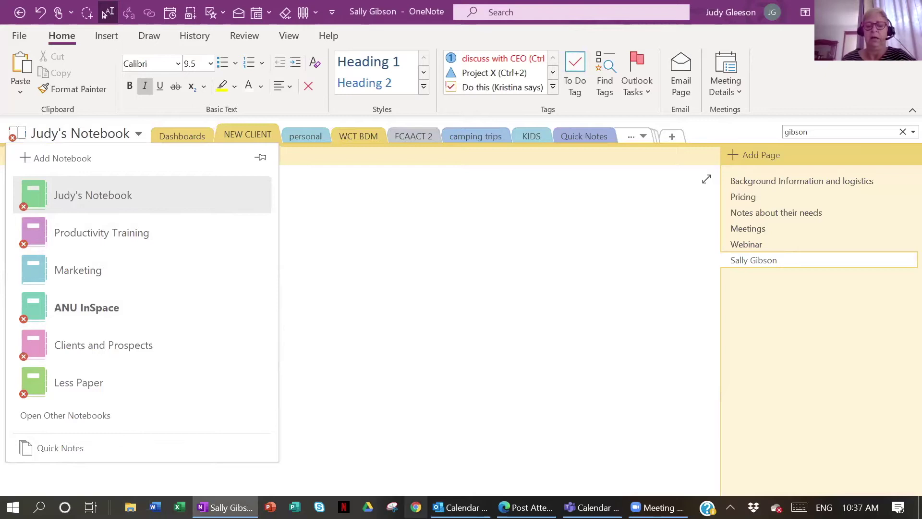
pyautogui.click(460, 507)
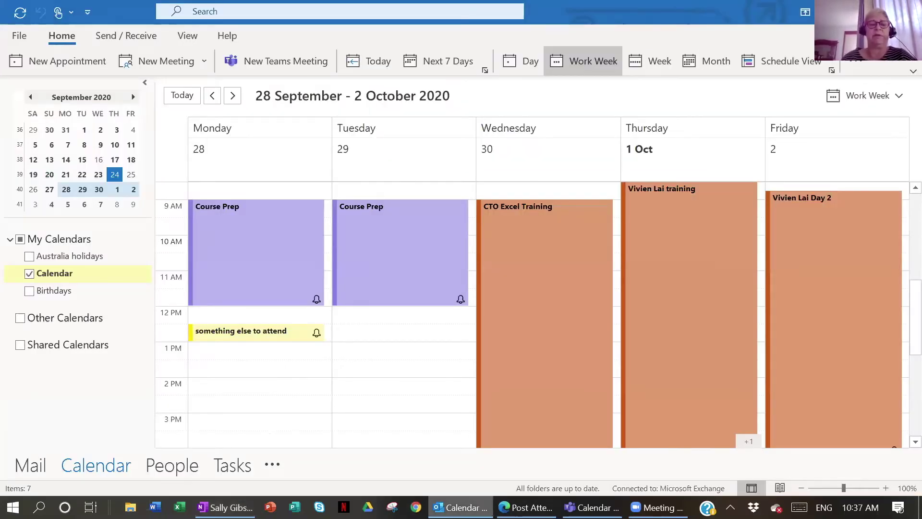
# Preview 22–24 Sep and 27 Sep–1 Oct, then display 8, 9, 14, 19 and 20 October
pyautogui.moveTo(114, 174); pyautogui.dragTo(90, 175)
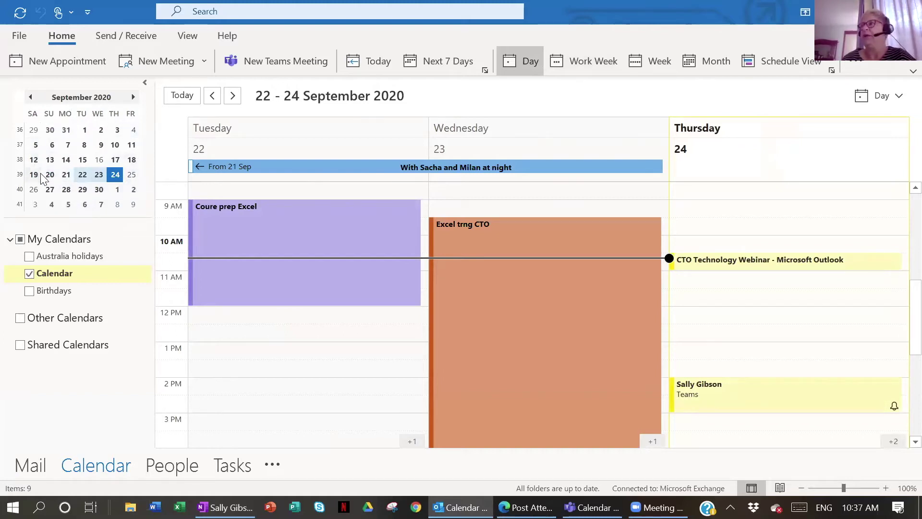
pyautogui.moveTo(50, 189); pyautogui.dragTo(117, 190)
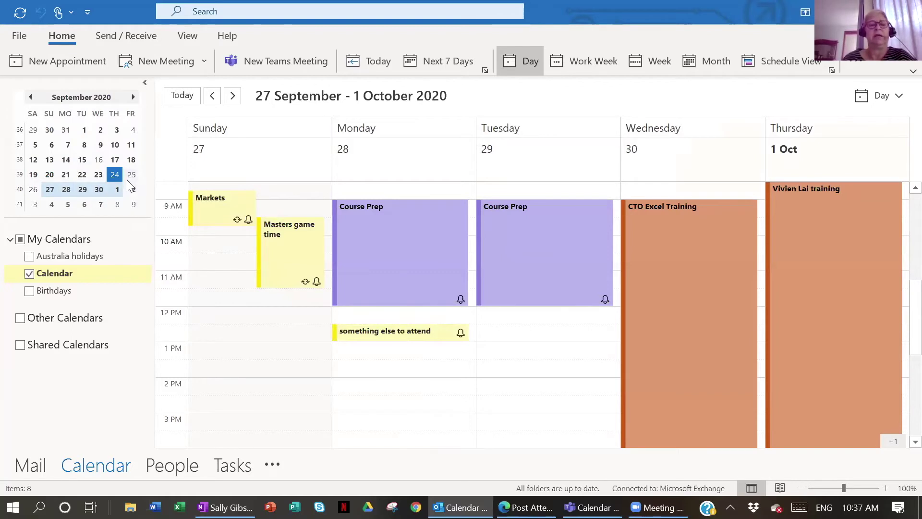
pyautogui.click(133, 97)
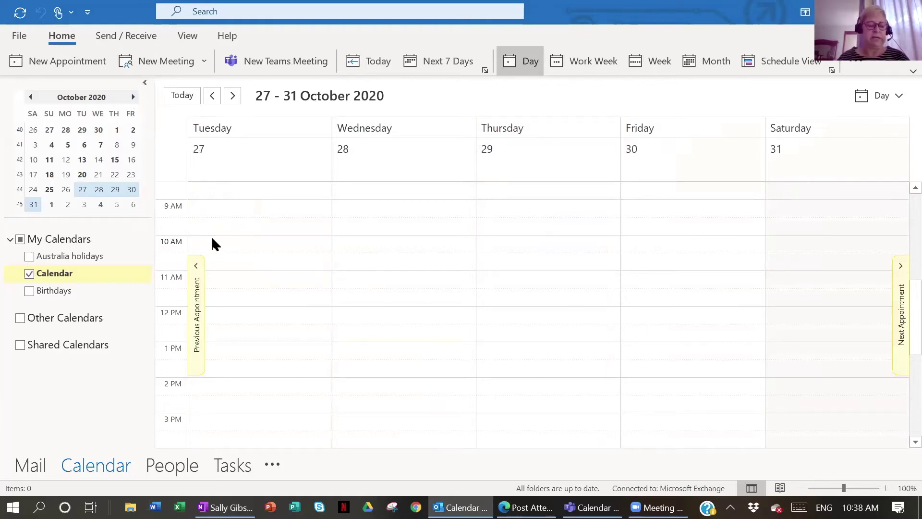
pyautogui.click(118, 147)
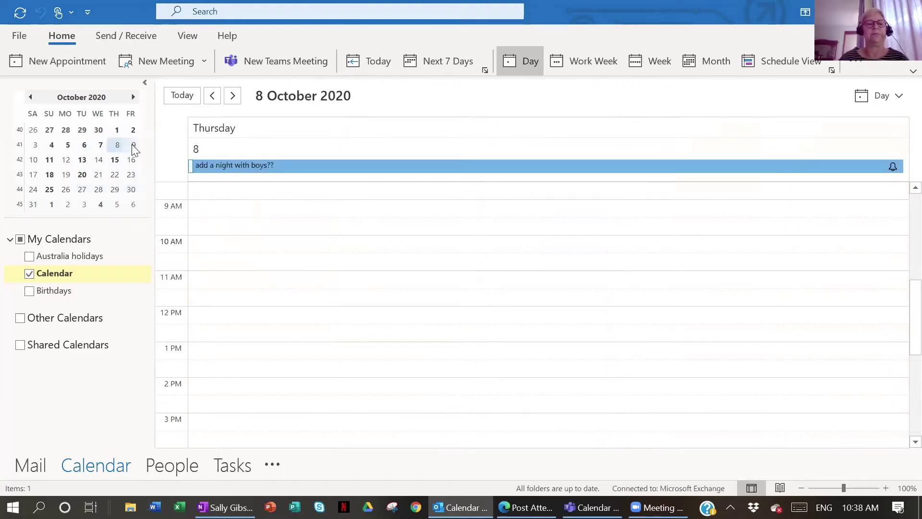
pyautogui.keyDown('ctrl'); pyautogui.click(133, 146); pyautogui.keyUp('ctrl')
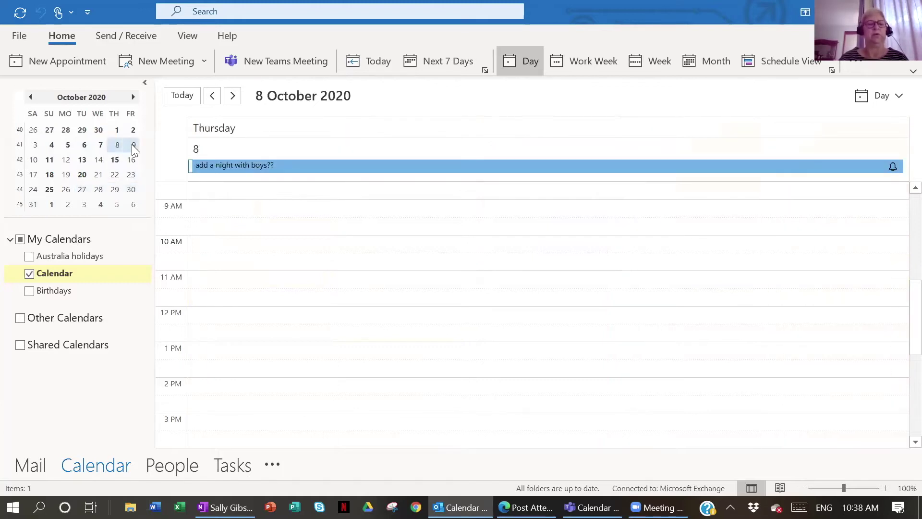
pyautogui.keyDown('ctrl'); pyautogui.click(99, 160); pyautogui.keyUp('ctrl')
pyautogui.keyDown('ctrl'); pyautogui.click(66, 175); pyautogui.keyUp('ctrl')
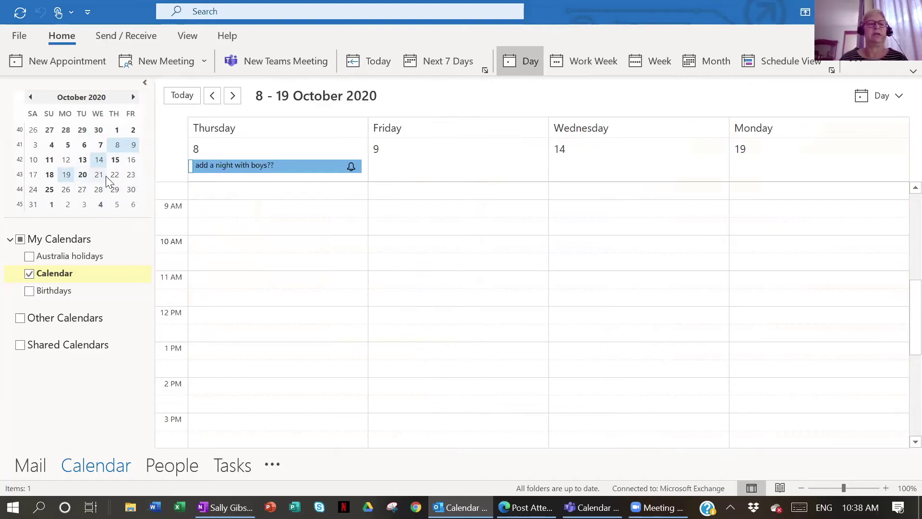
pyautogui.keyDown('ctrl'); pyautogui.click(83, 175); pyautogui.keyUp('ctrl')
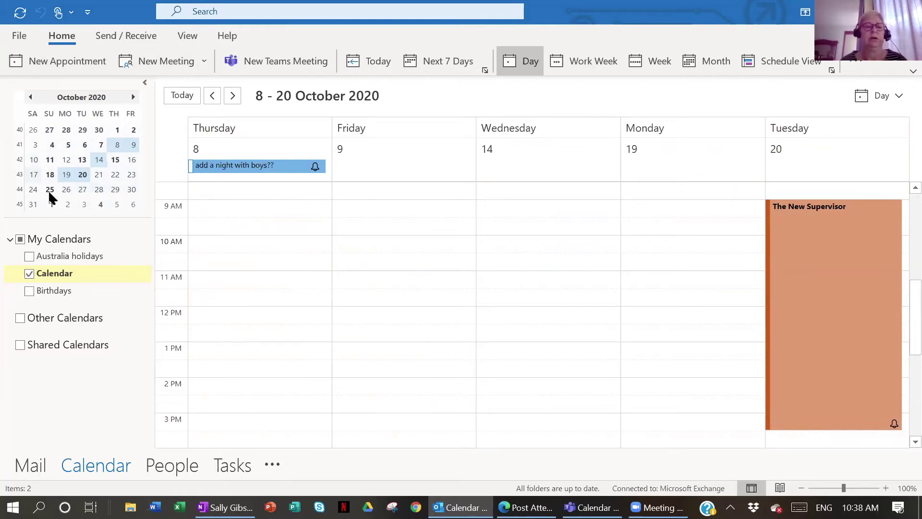
# Re-dock the folder pane and widen it to show September and October together
pyautogui.click(145, 82)
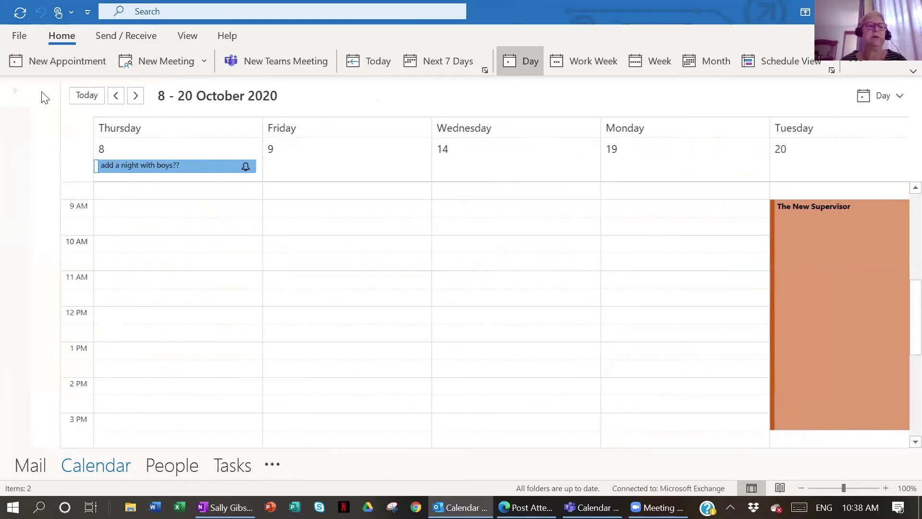
pyautogui.click(14, 86)
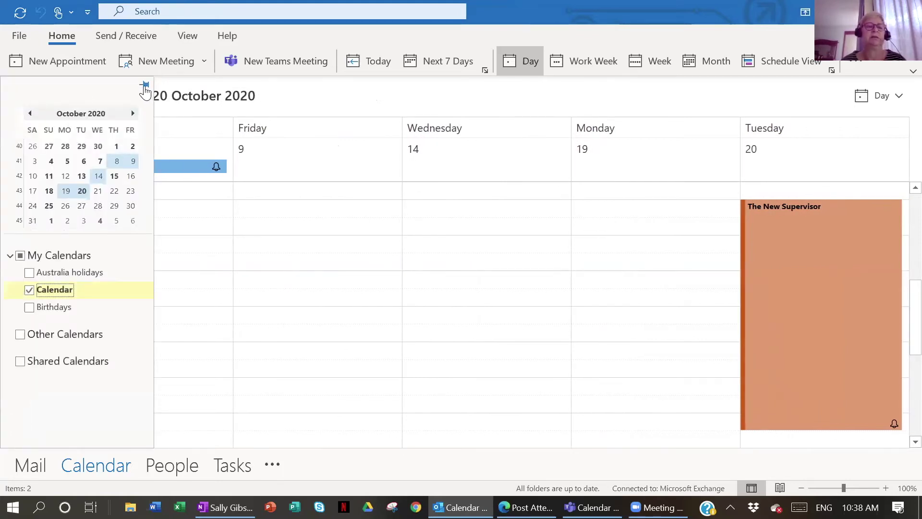
pyautogui.click(145, 85)
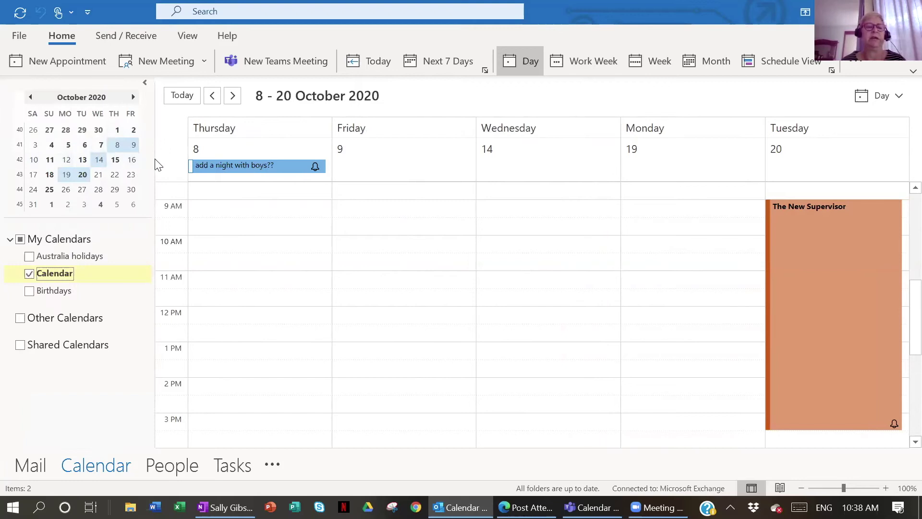
pyautogui.moveTo(155, 154); pyautogui.dragTo(301, 160)
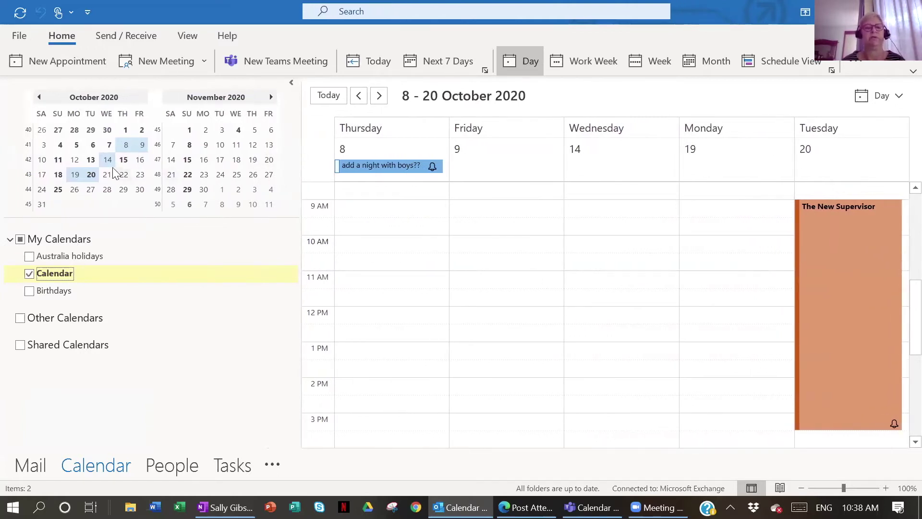
# Show just 13 October, then 12 October, and return to the inbox
pyautogui.click(92, 160)
pyautogui.click(74, 160)
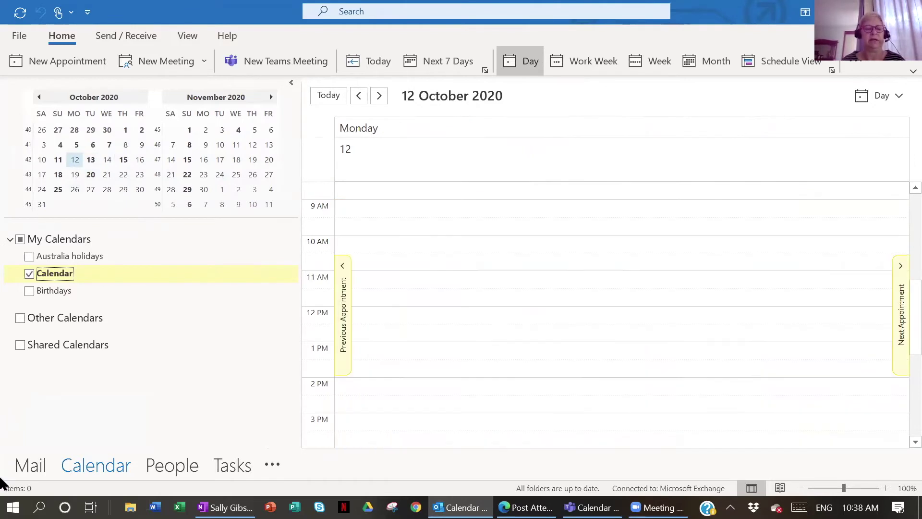
pyautogui.click(32, 468)
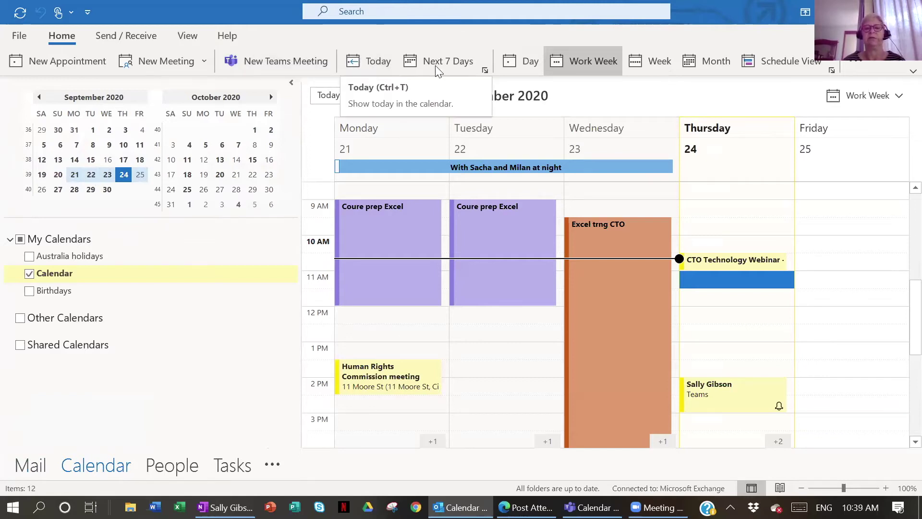
# Switch to Day view and display Fridays 2, 9, 16 and 23 October side by side
pyautogui.click(519, 62)
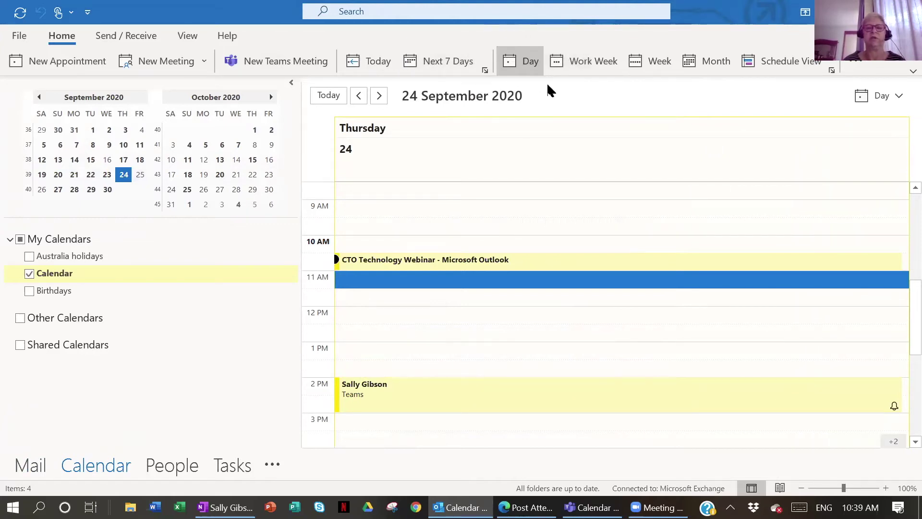
pyautogui.click(271, 131)
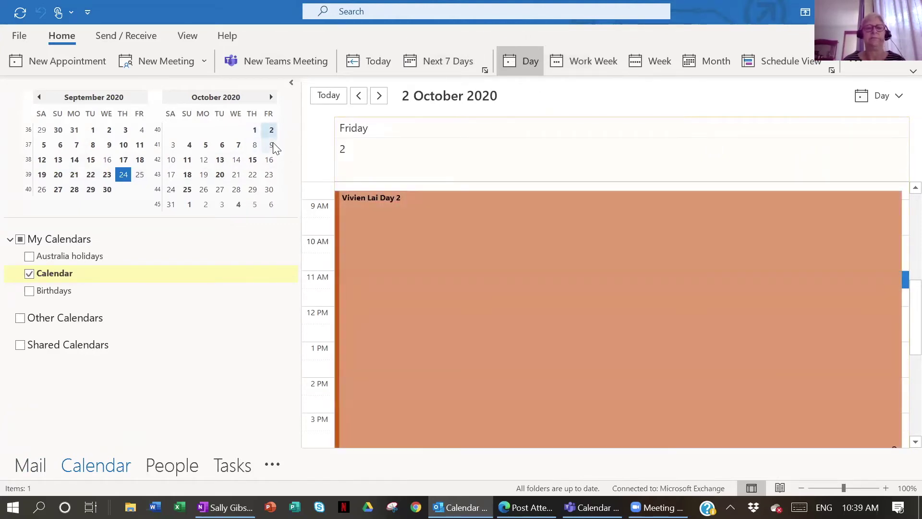
pyautogui.keyDown('ctrl'); pyautogui.click(272, 145); pyautogui.keyUp('ctrl')
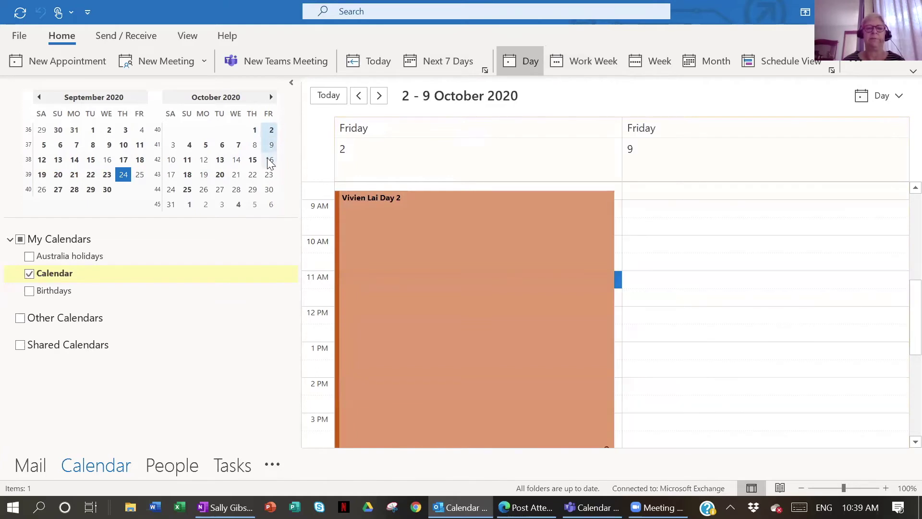
pyautogui.keyDown('ctrl'); pyautogui.click(268, 159); pyautogui.keyUp('ctrl')
pyautogui.keyDown('ctrl'); pyautogui.click(268, 175); pyautogui.keyUp('ctrl')
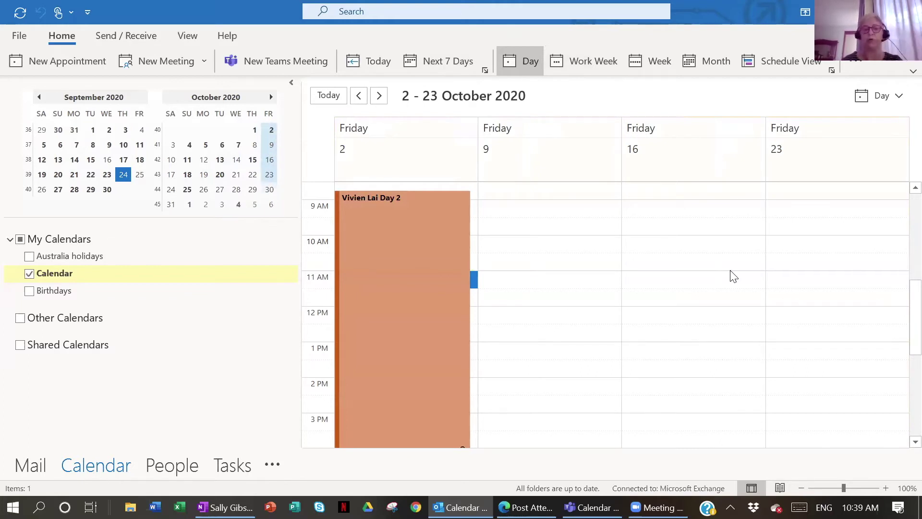
pyautogui.moveTo(502, 332); pyautogui.dragTo(499, 383)
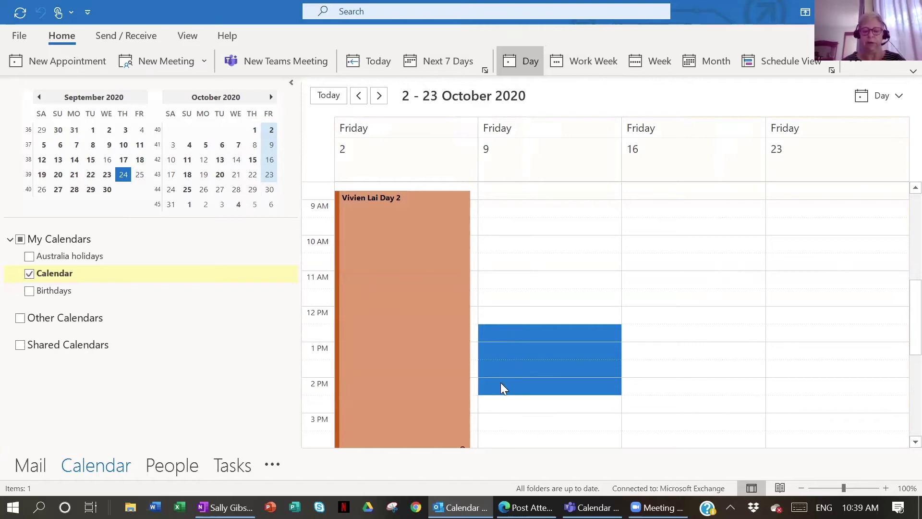
pyautogui.write('Lunch with my ybes')
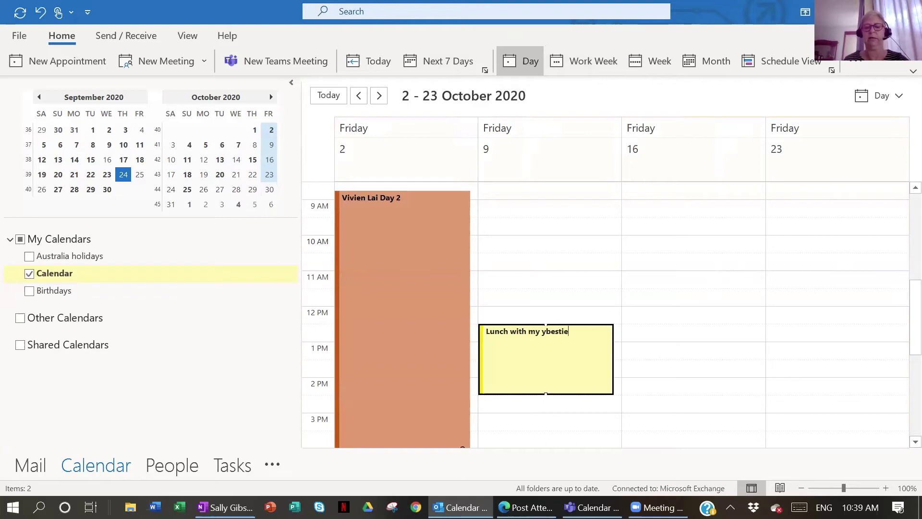
pyautogui.press('BackSpace')
pyautogui.press('BackSpace')
pyautogui.press('BackSpace')
pyautogui.press('BackSpace')
pyautogui.write('be')
pyautogui.click(712, 366)
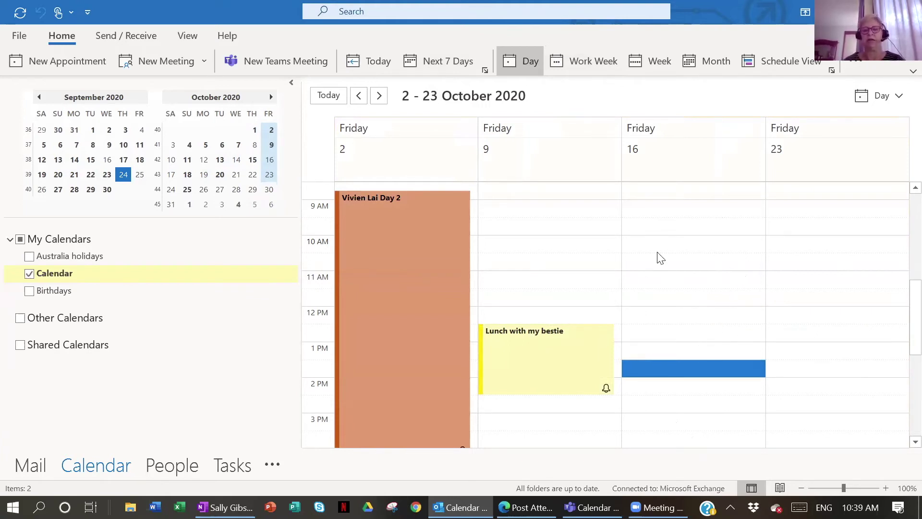
# Copy the 'Lunch with my bestie' appointment to Friday 16 and Friday 23 October
pyautogui.moveTo(536, 362); pyautogui.dragTo(704, 343)
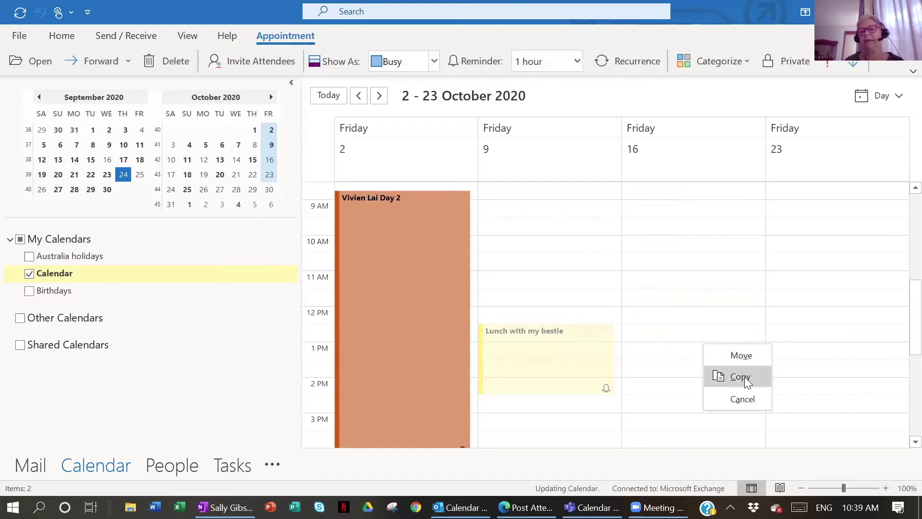
pyautogui.click(744, 376)
pyautogui.click(720, 344)
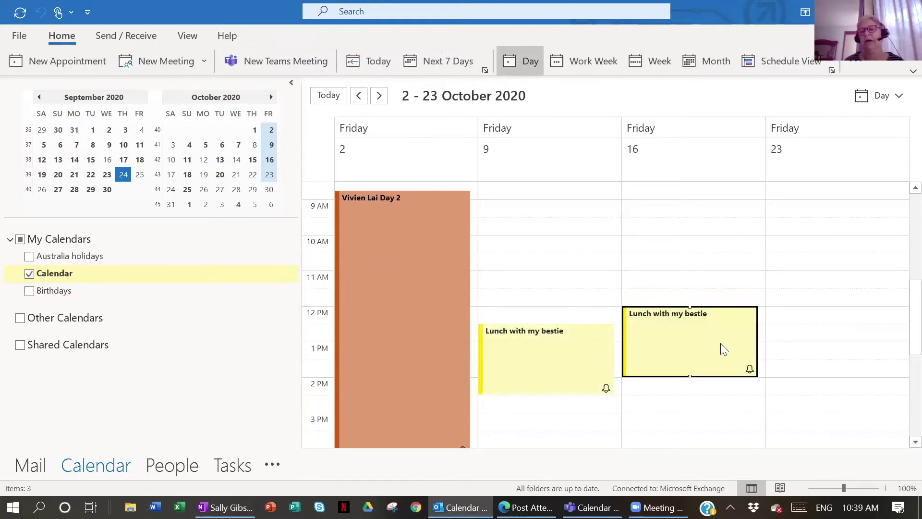
pyautogui.moveTo(720, 343); pyautogui.dragTo(731, 361)
pyautogui.click(773, 393)
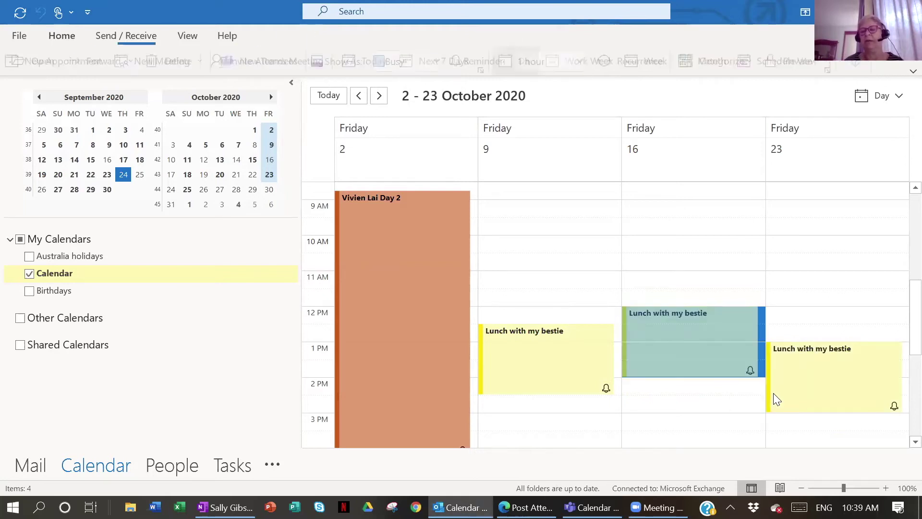
# Make a 9 AM copy of the Friday 9 lunch, then delete it
pyautogui.moveTo(536, 349)
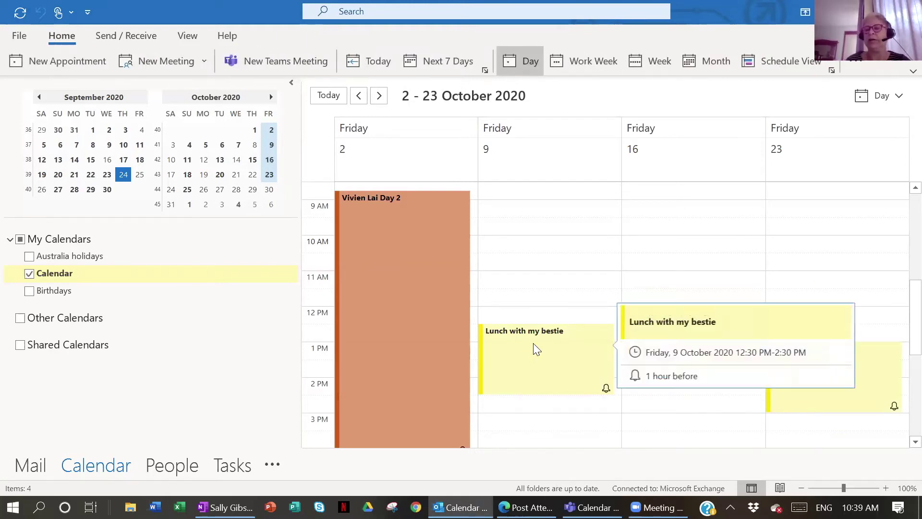
pyautogui.moveTo(594, 367); pyautogui.dragTo(559, 242)
pyautogui.click(598, 278)
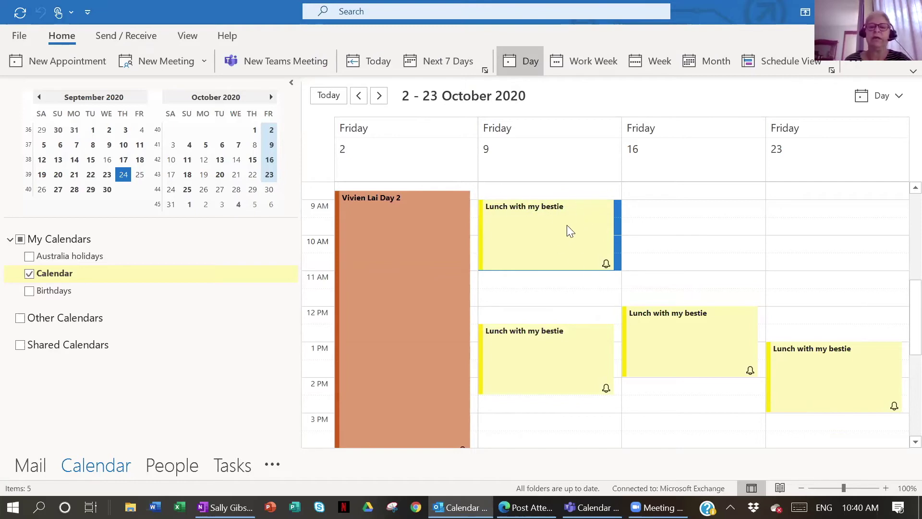
pyautogui.click(553, 235)
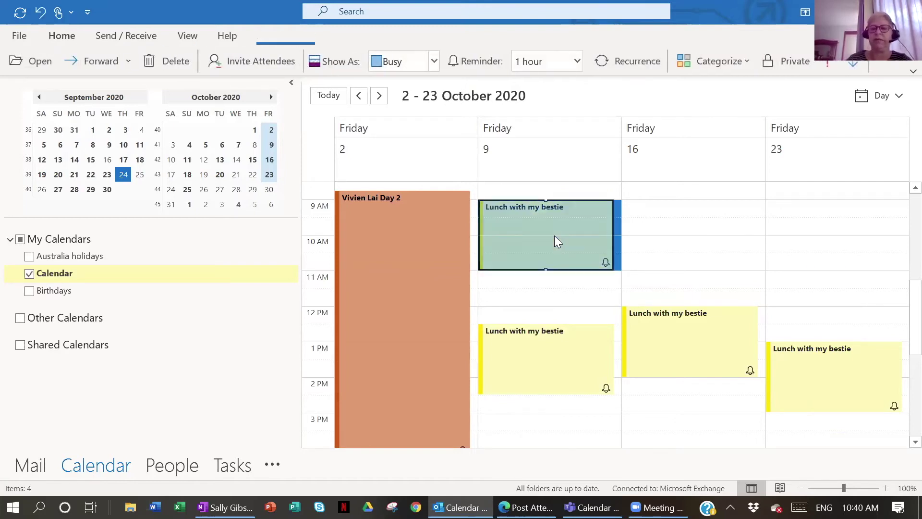
pyautogui.press('Delete')
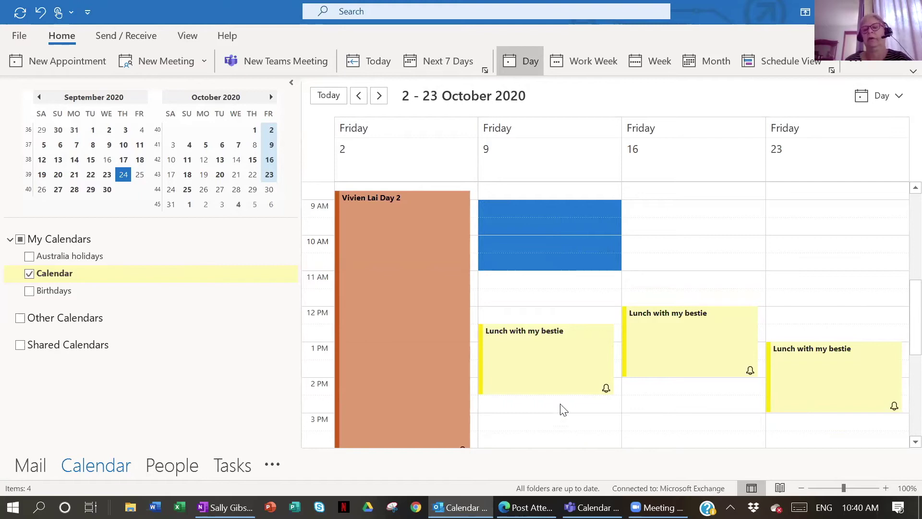
pyautogui.moveTo(571, 372)
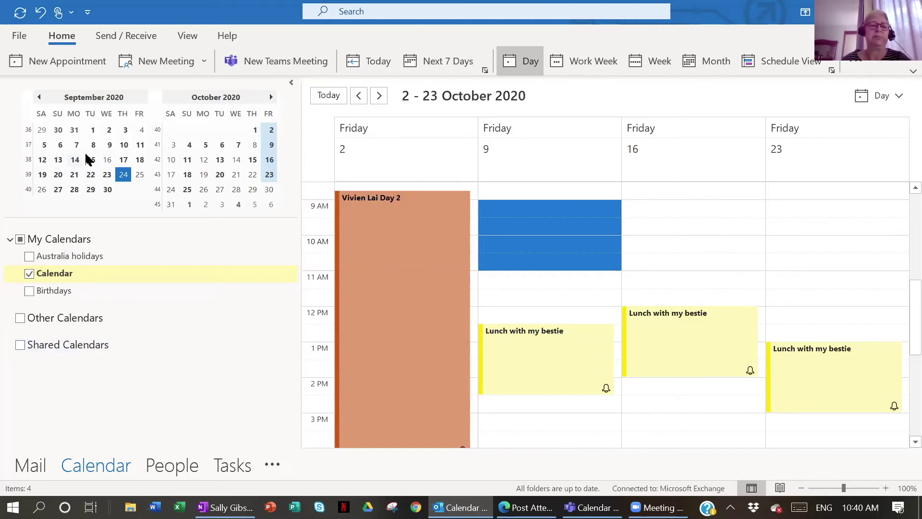
# Show a run of October days, Saturday 17 October, then individual weeks from September to October
pyautogui.moveTo(187, 175); pyautogui.dragTo(242, 176)
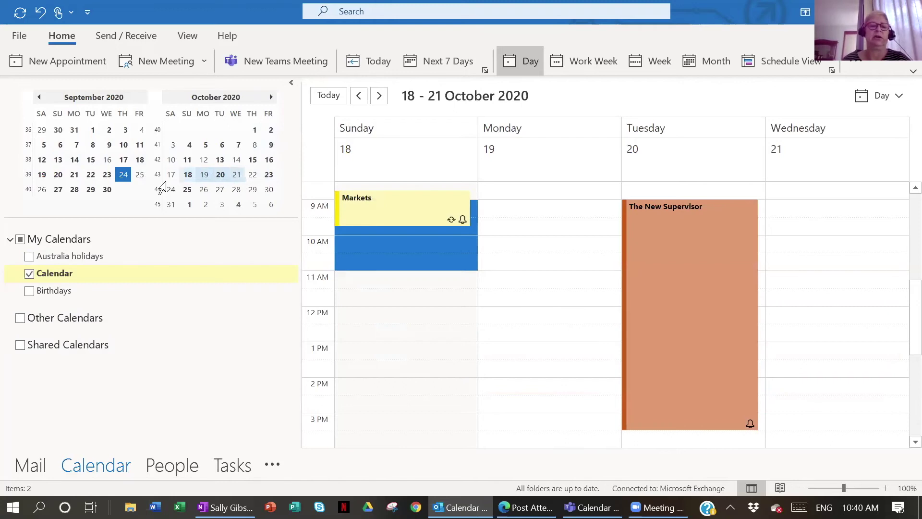
pyautogui.click(164, 178)
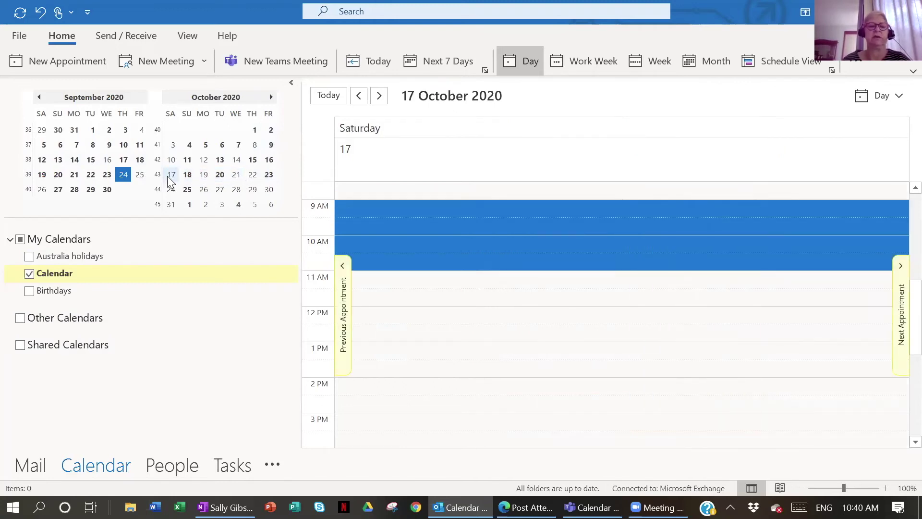
pyautogui.click(20, 175)
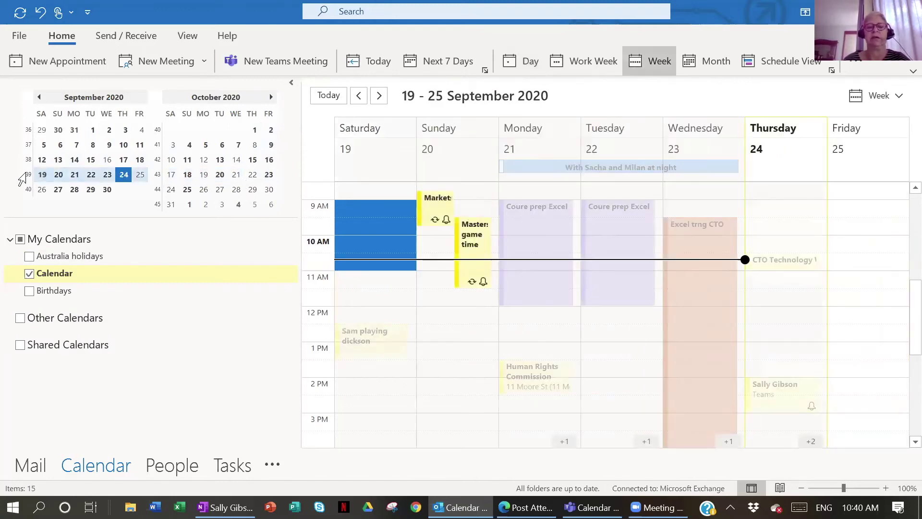
pyautogui.click(23, 161)
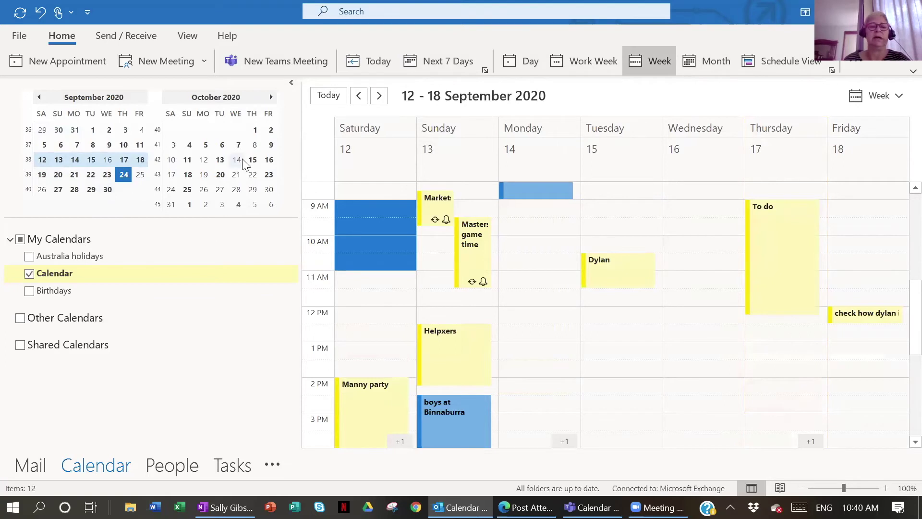
pyautogui.click(219, 160)
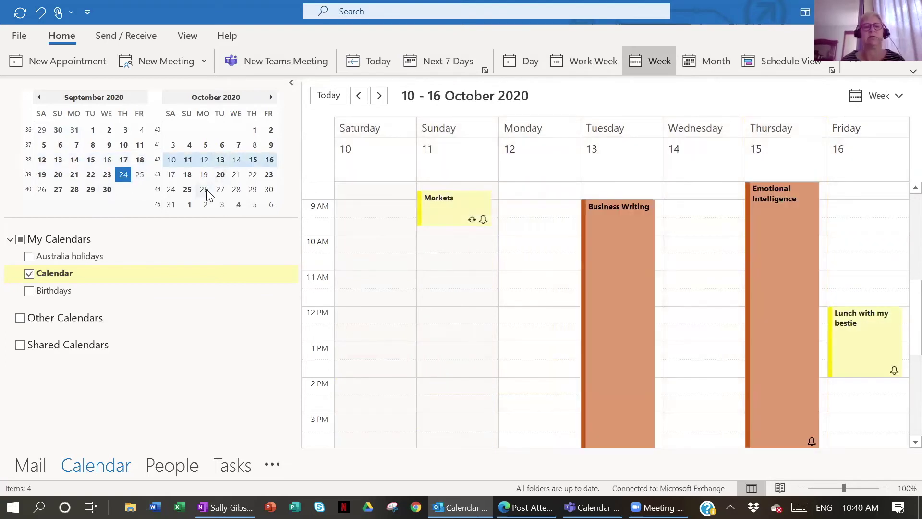
pyautogui.click(220, 194)
# Add 3 Nov, 20 Oct and 4 Oct, remove 26 and 29 Oct, then return to the inbox
pyautogui.keyDown('ctrl'); pyautogui.click(221, 203); pyautogui.keyUp('ctrl')
pyautogui.keyDown('ctrl'); pyautogui.click(220, 175); pyautogui.keyUp('ctrl')
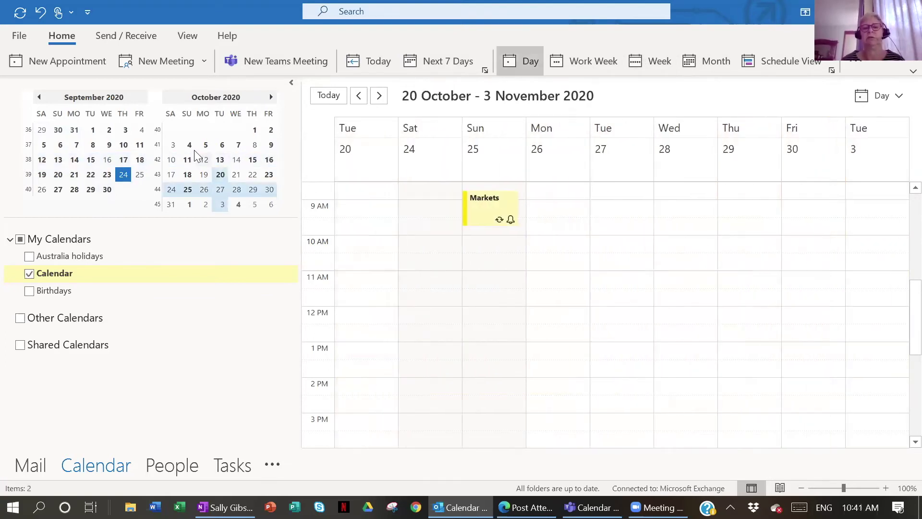
pyautogui.keyDown('ctrl'); pyautogui.click(189, 145); pyautogui.keyUp('ctrl')
pyautogui.keyDown('ctrl'); pyautogui.click(204, 190); pyautogui.keyUp('ctrl')
pyautogui.keyDown('ctrl'); pyautogui.click(253, 190); pyautogui.keyUp('ctrl')
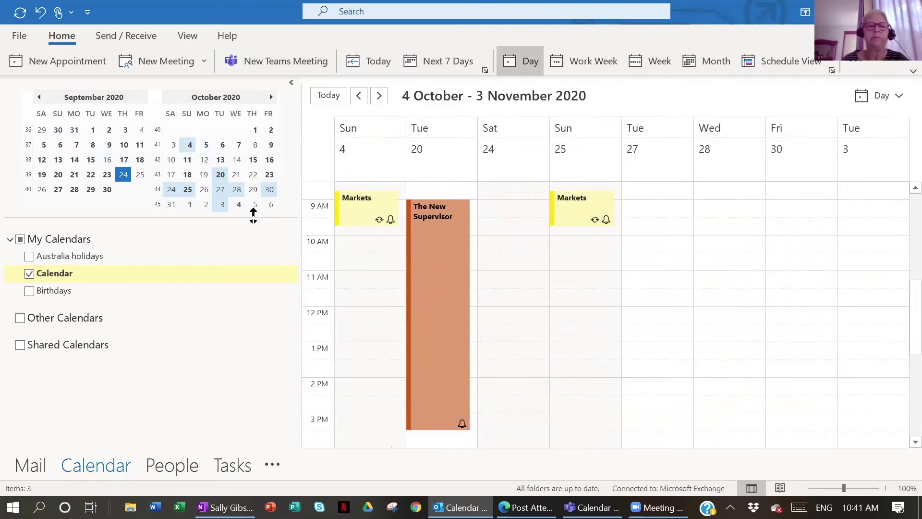
pyautogui.click(44, 468)
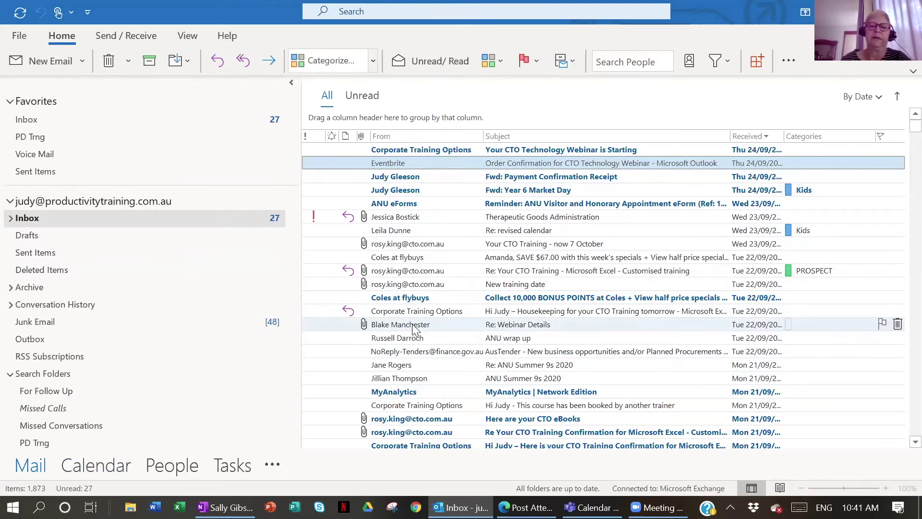
pyautogui.doubleClick(414, 325)
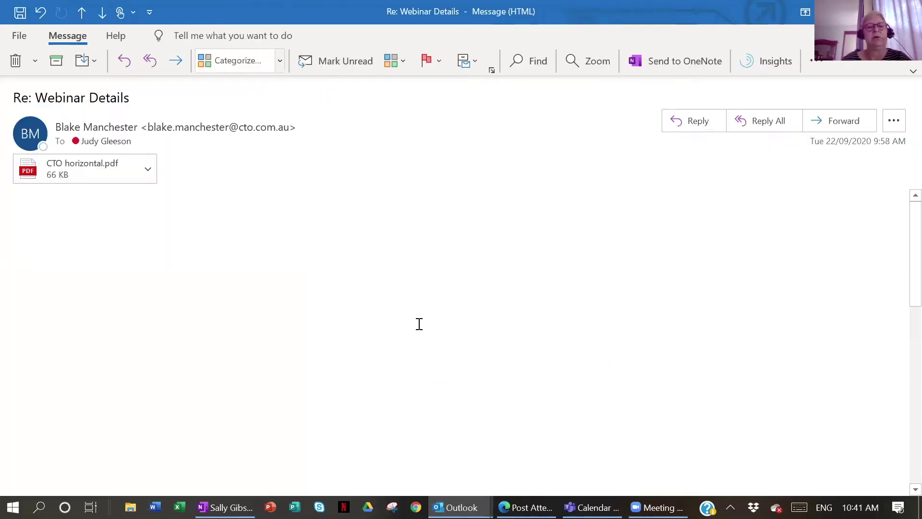
pyautogui.scroll(-6, 455, 293)
pyautogui.scroll(2, 455, 293)
pyautogui.scroll(-8, 454, 292)
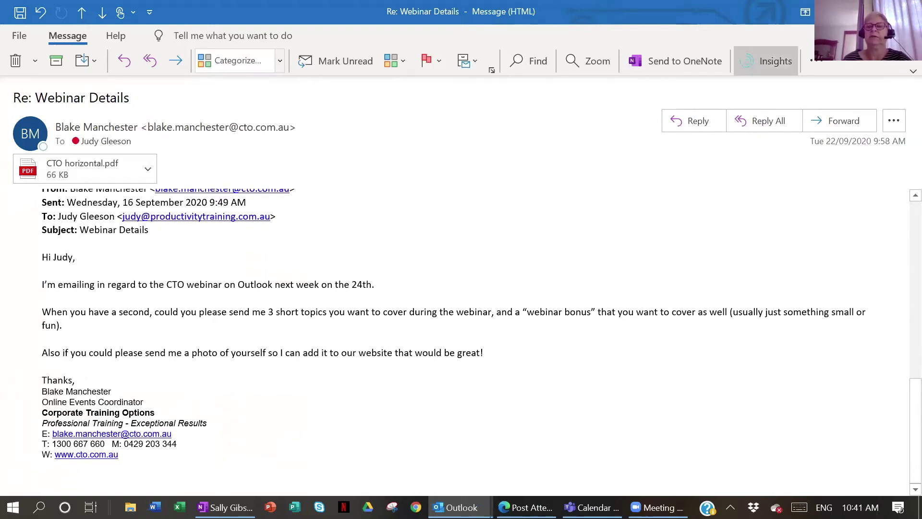
pyautogui.press('Escape')
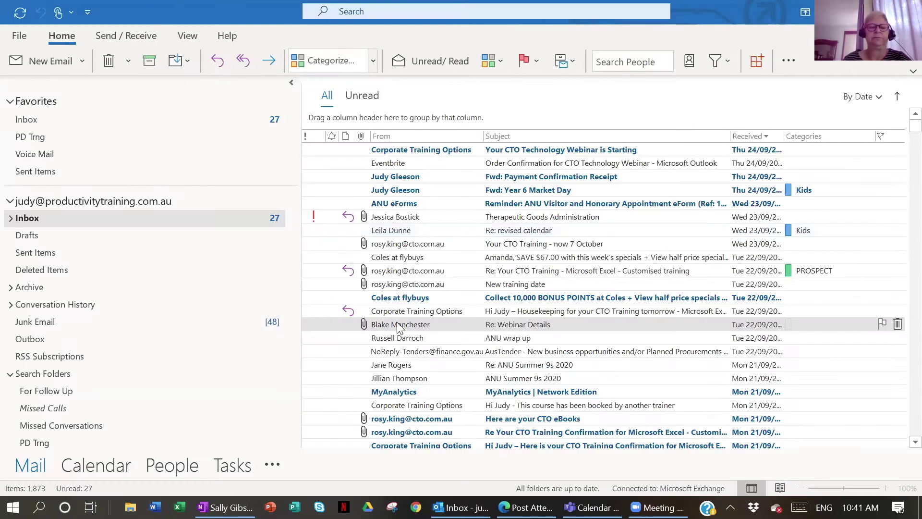
# Drag the Re: Webinar Details email onto Contacts to start a new contact from it
pyautogui.moveTo(397, 328); pyautogui.dragTo(173, 470)
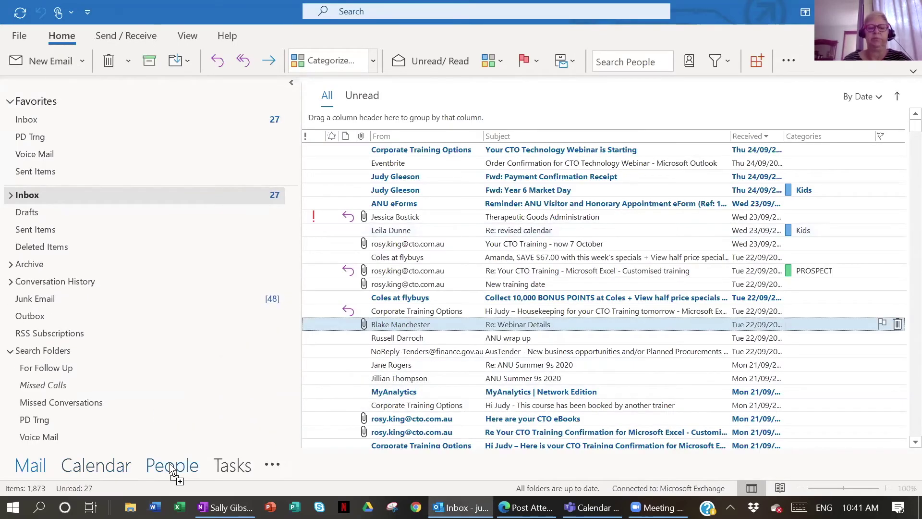
pyautogui.moveTo(173, 470); pyautogui.dragTo(176, 465)
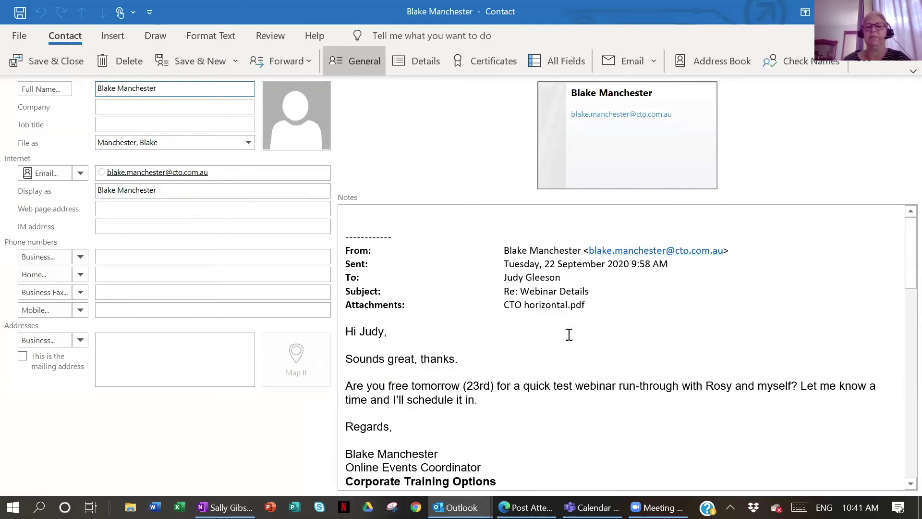
pyautogui.scroll(-3, 567, 331)
pyautogui.scroll(-2, 537, 308)
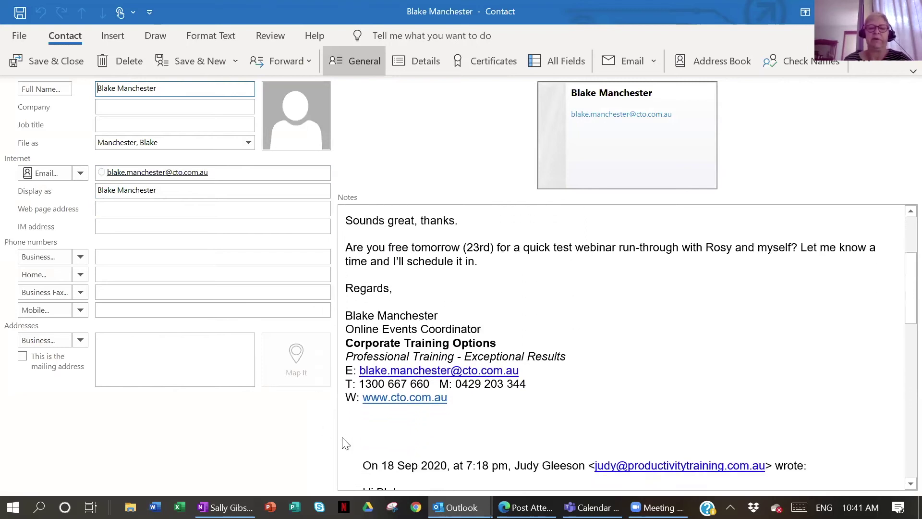
# Fill the contact's company, job title, mobile and business phone from the email signature
pyautogui.moveTo(504, 341); pyautogui.dragTo(356, 346)
pyautogui.hotkey('ctrl', 'c')
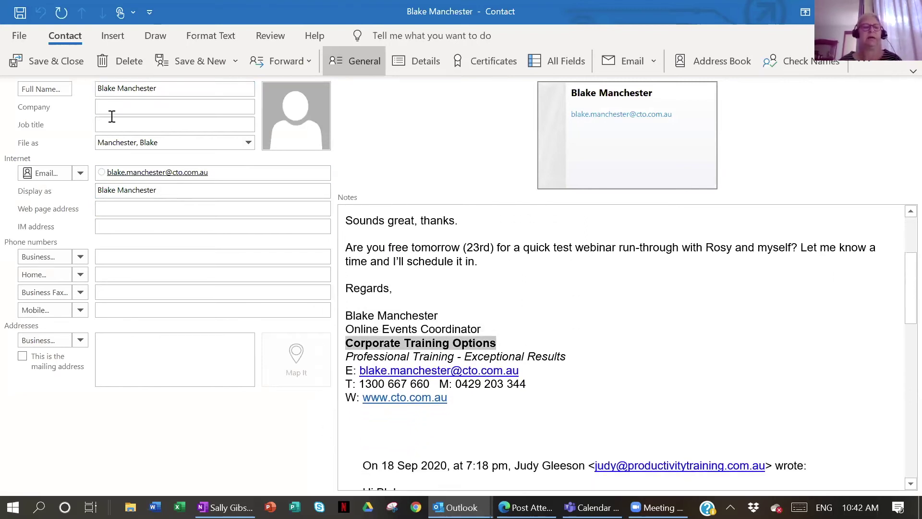
pyautogui.click(133, 104)
pyautogui.hotkey('ctrl', 'v')
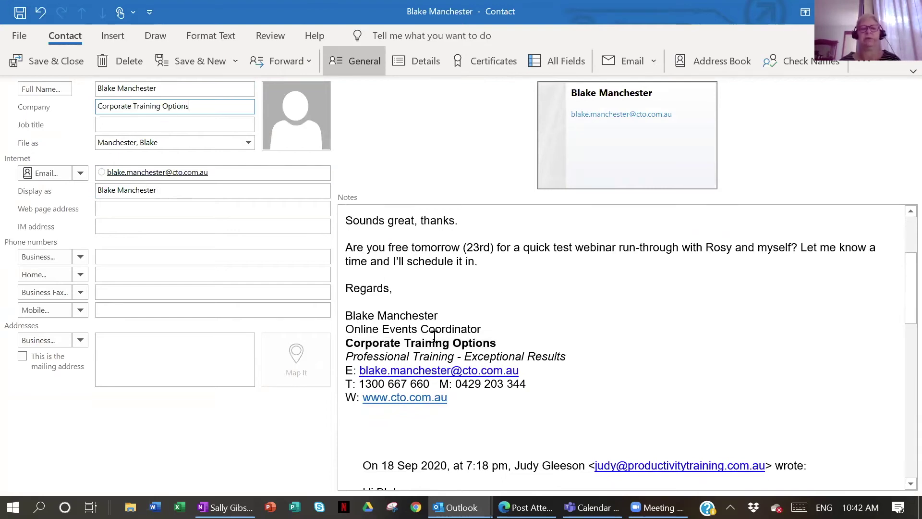
pyautogui.moveTo(481, 327); pyautogui.dragTo(144, 127)
pyautogui.moveTo(527, 386); pyautogui.dragTo(167, 317)
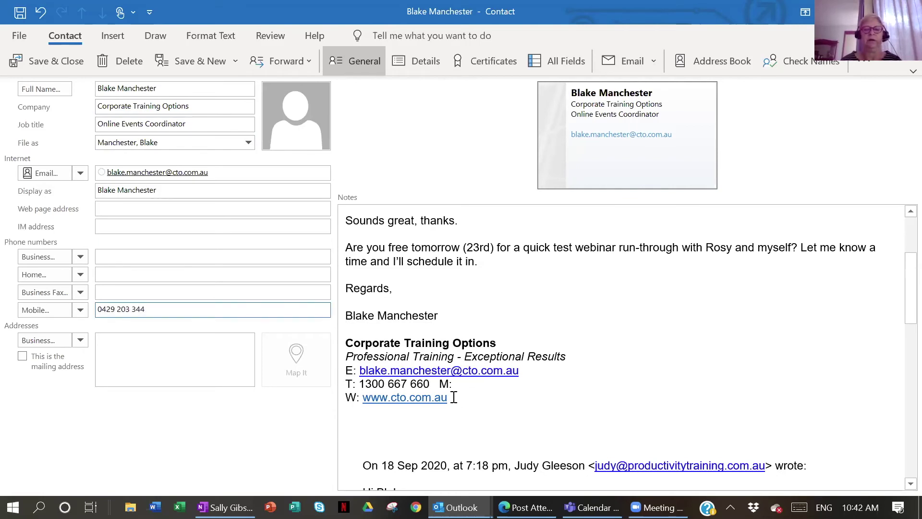
pyautogui.moveTo(436, 386); pyautogui.dragTo(142, 263)
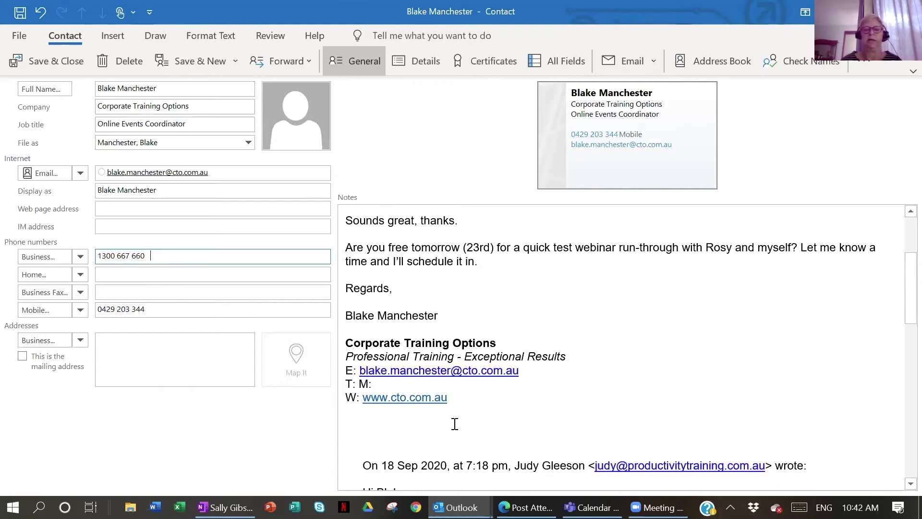
# Delete the pasted email text from the contact's Notes box
pyautogui.scroll(4, 621, 396)
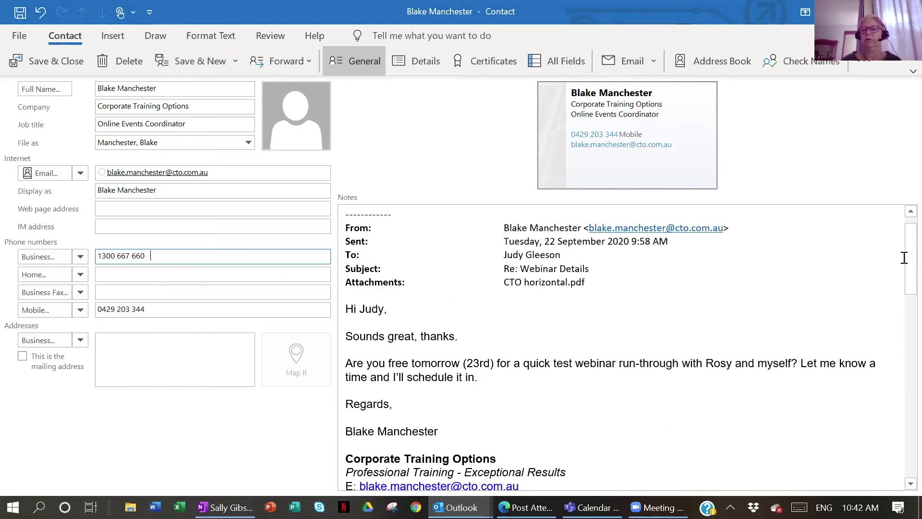
pyautogui.click(365, 215)
pyautogui.moveTo(493, 463); pyautogui.dragTo(595, 468)
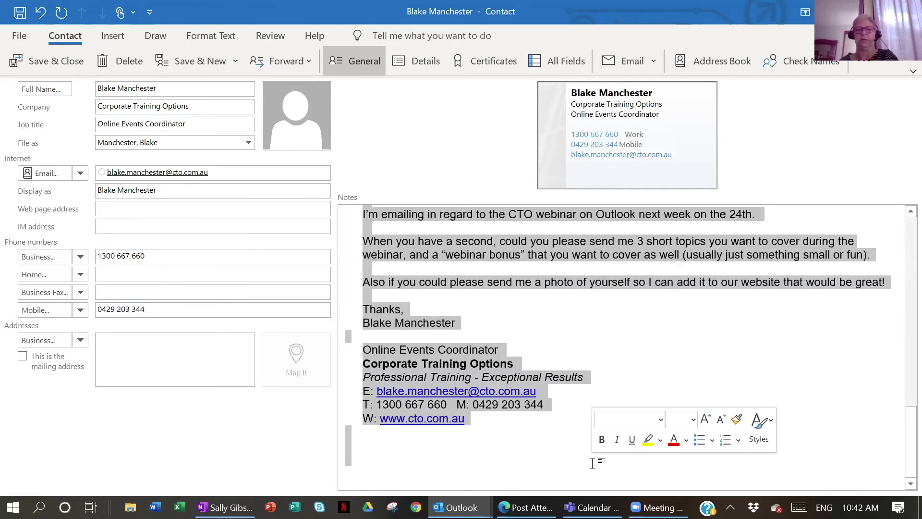
pyautogui.press('Delete')
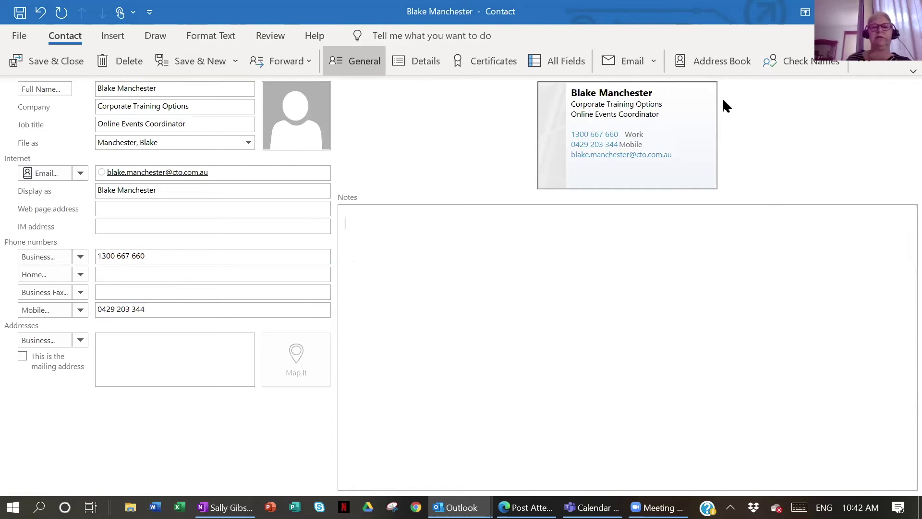
# Save and close the contact, then narrow the folder pane to widen the inbox message list
pyautogui.click(56, 61)
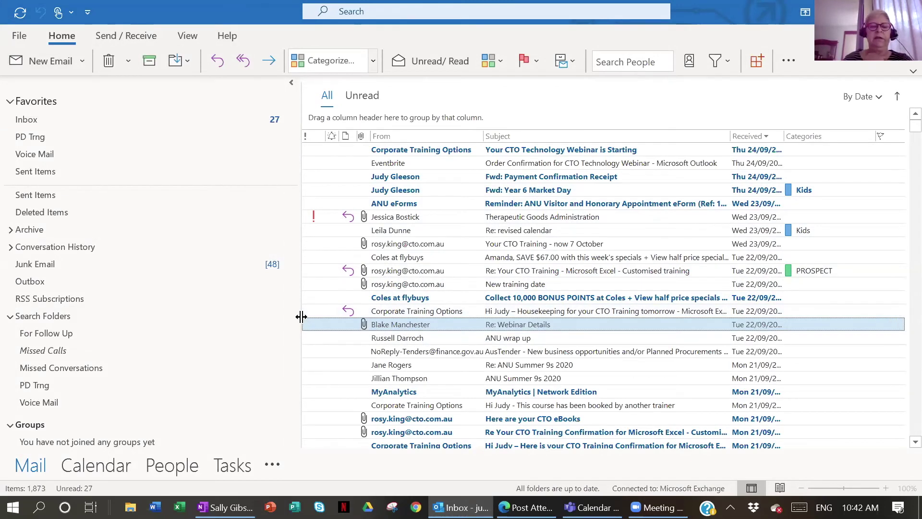
pyautogui.moveTo(301, 316); pyautogui.dragTo(228, 319)
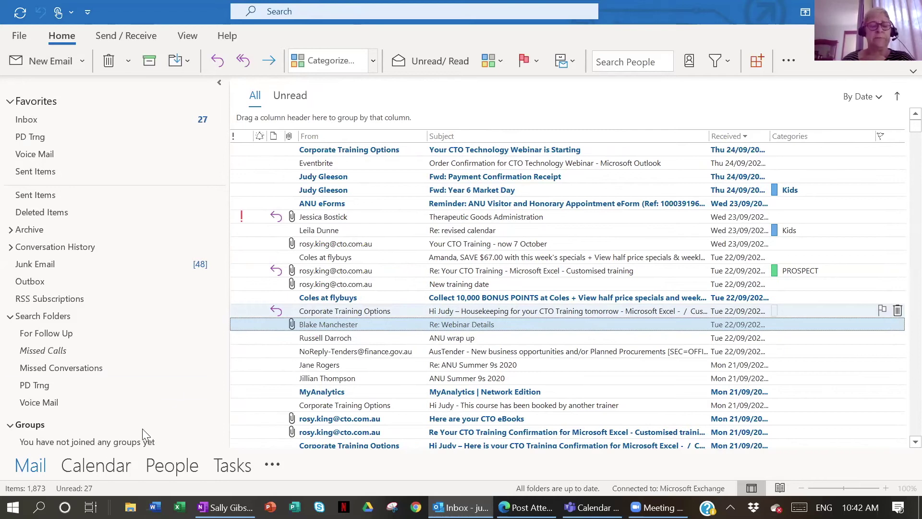
# Show calendar weeks 39–41 and check the CTO Excel Training appointment's categories without changing them
pyautogui.click(112, 469)
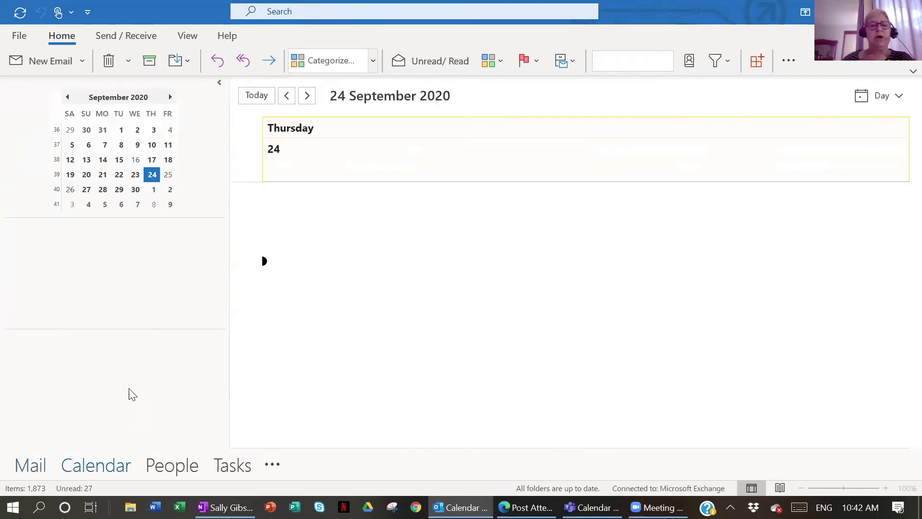
pyautogui.moveTo(149, 202); pyautogui.dragTo(149, 202)
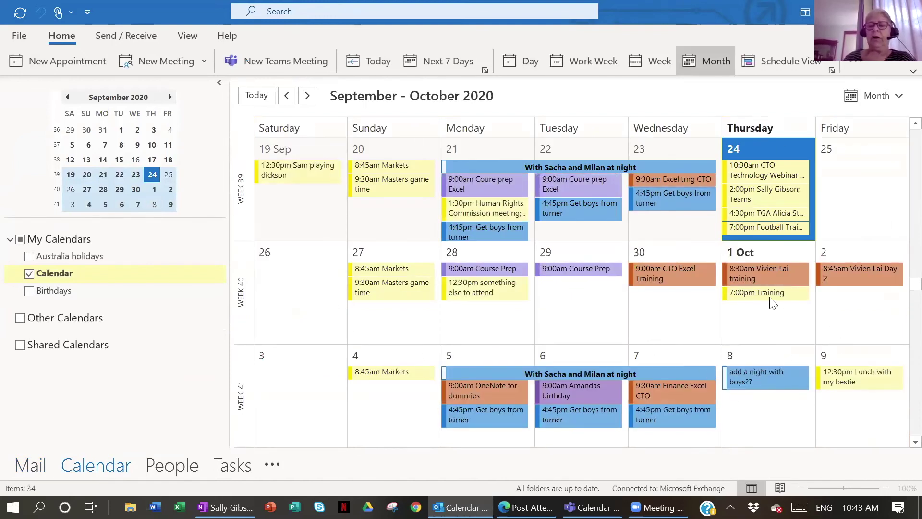
pyautogui.rightClick(665, 273)
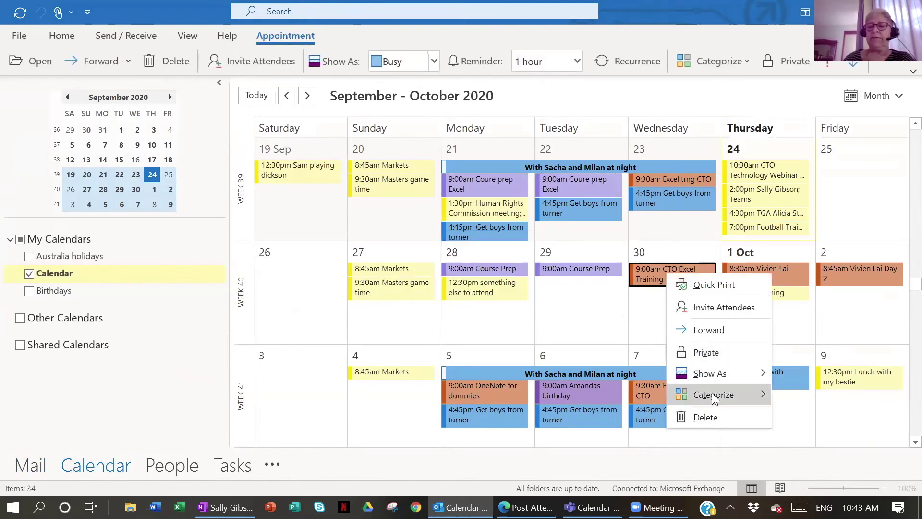
pyautogui.moveTo(714, 399)
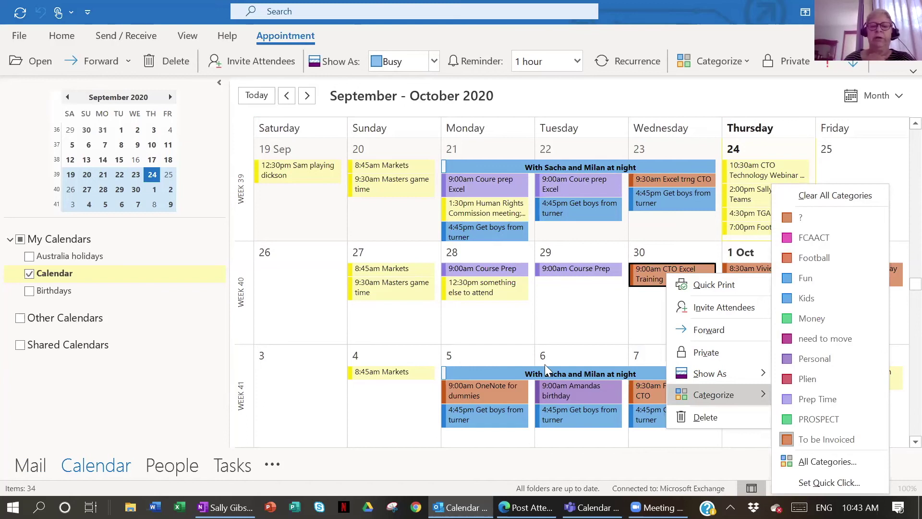
pyautogui.press('Escape')
pyautogui.press('Escape')
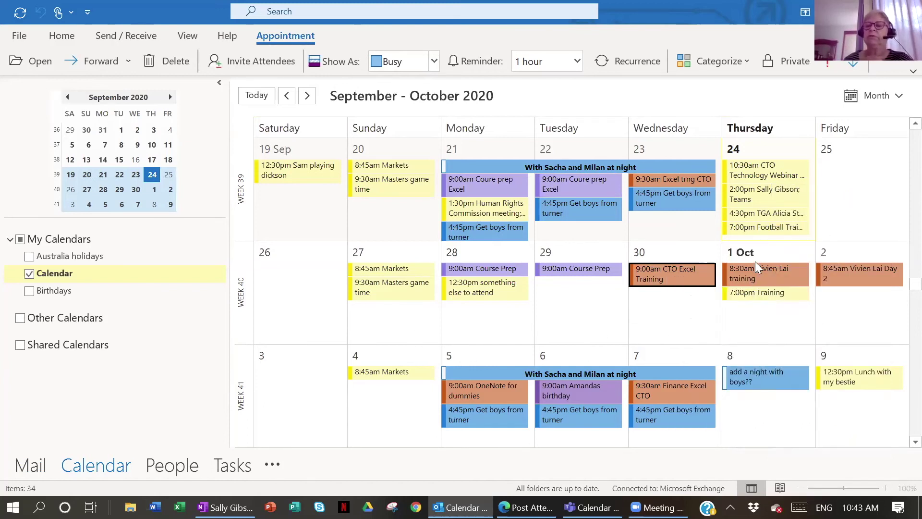
# Tag the 24 September 2:00pm Teams appointment and Human Rights Commission meeting as FCAACT
pyautogui.rightClick(762, 195)
pyautogui.moveTo(809, 317)
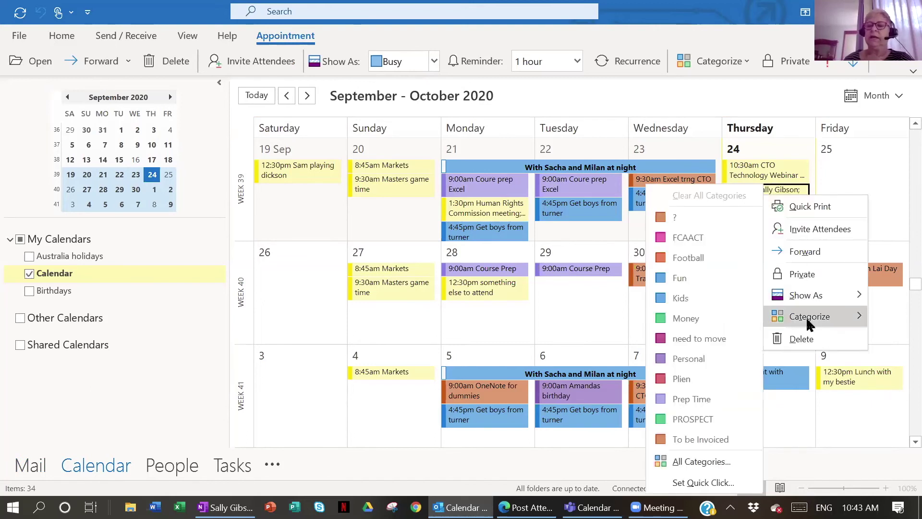
pyautogui.click(686, 236)
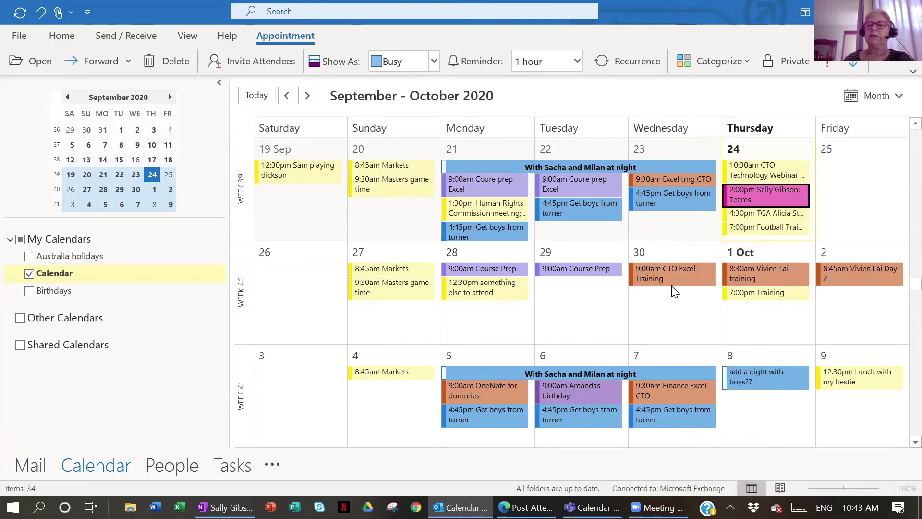
pyautogui.rightClick(501, 205)
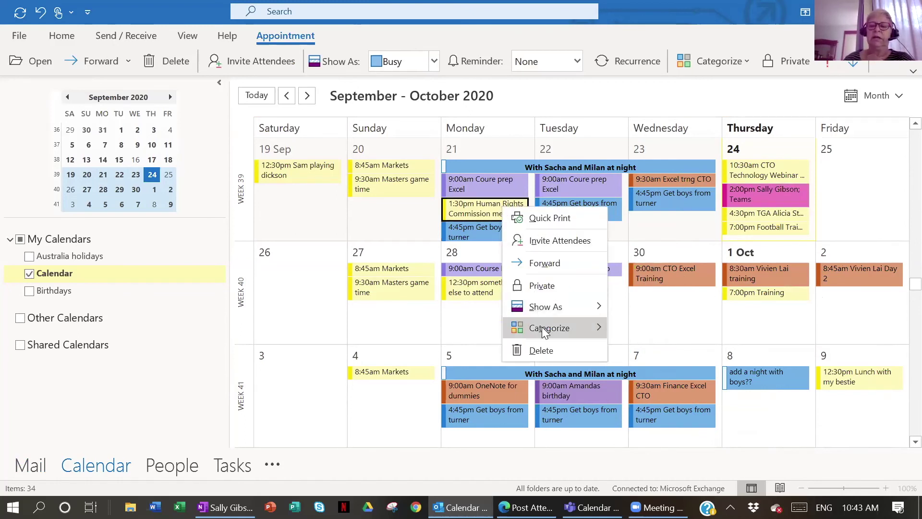
pyautogui.moveTo(541, 327)
pyautogui.click(677, 236)
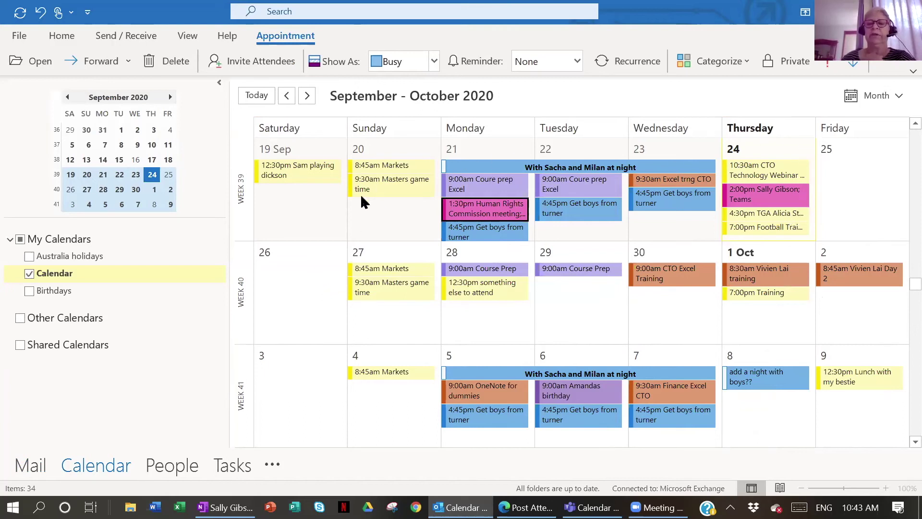
# Dismiss the category menus without changes and return to the inbox
pyautogui.moveTo(486, 206)
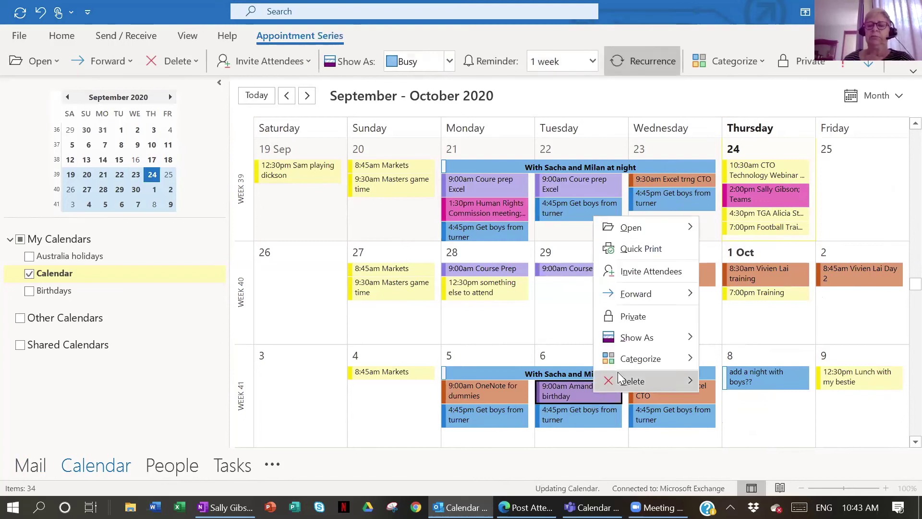
pyautogui.moveTo(681, 359)
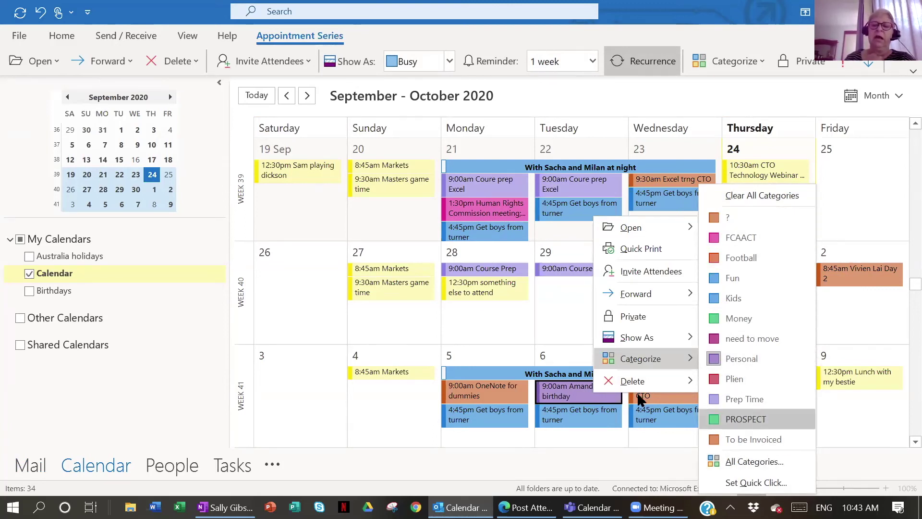
pyautogui.click(481, 339)
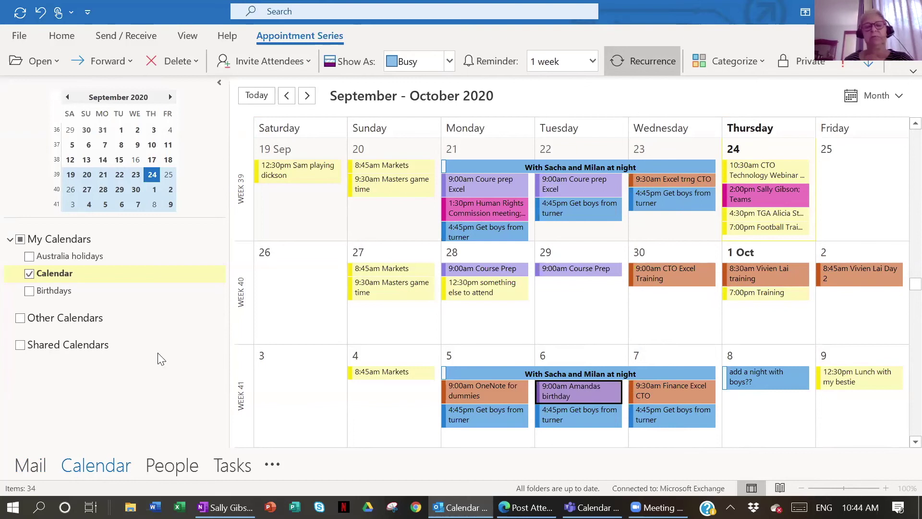
pyautogui.click(38, 467)
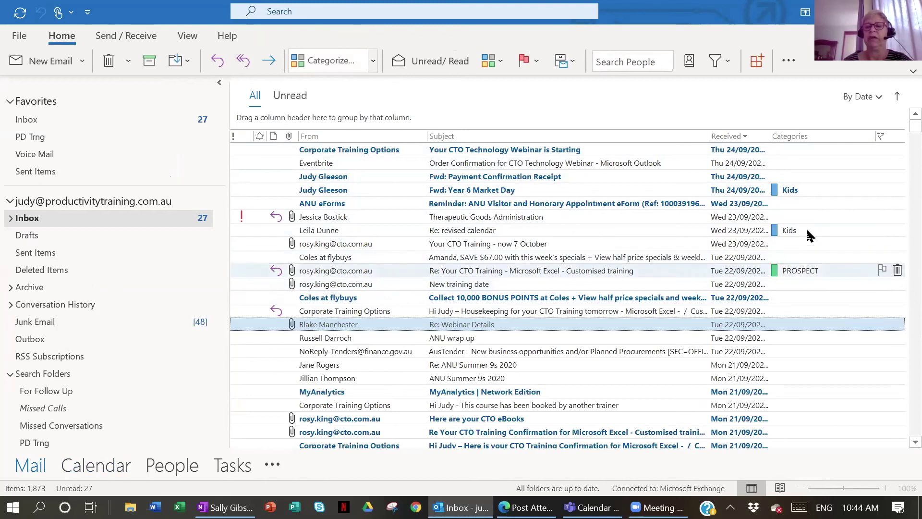
# Tag the Eventbrite order confirmation email 'need to move' and group the inbox by category
pyautogui.rightClick(804, 168)
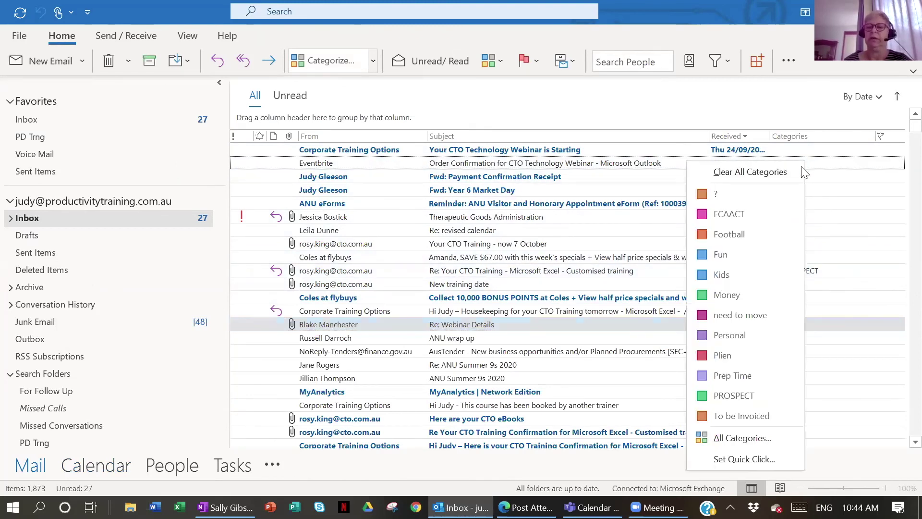
pyautogui.click(754, 316)
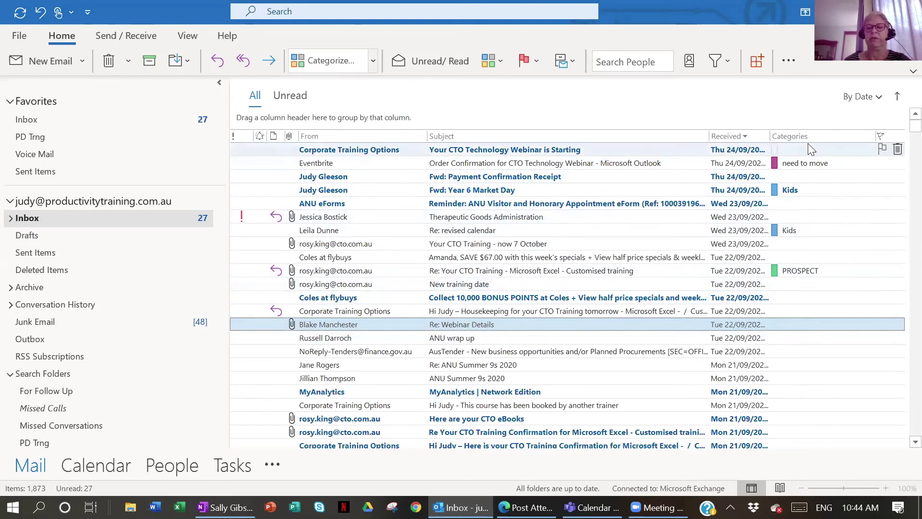
pyautogui.click(684, 459)
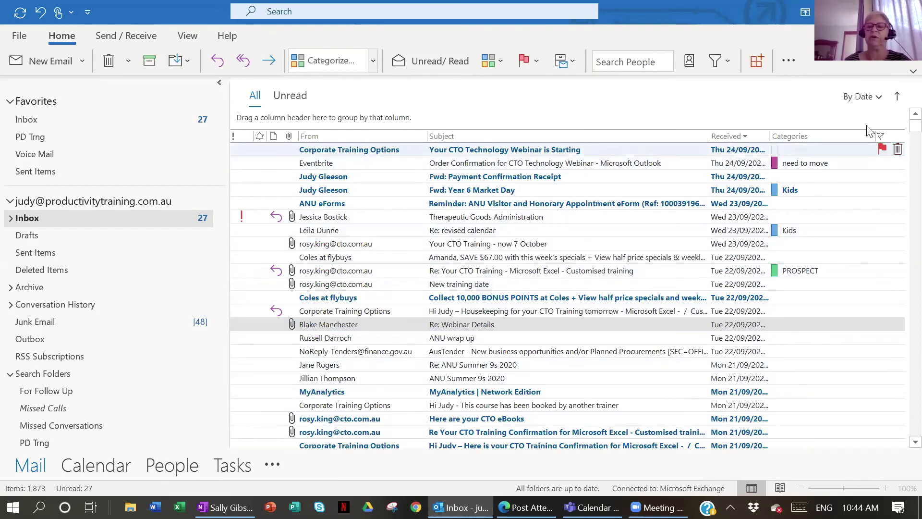
pyautogui.click(792, 136)
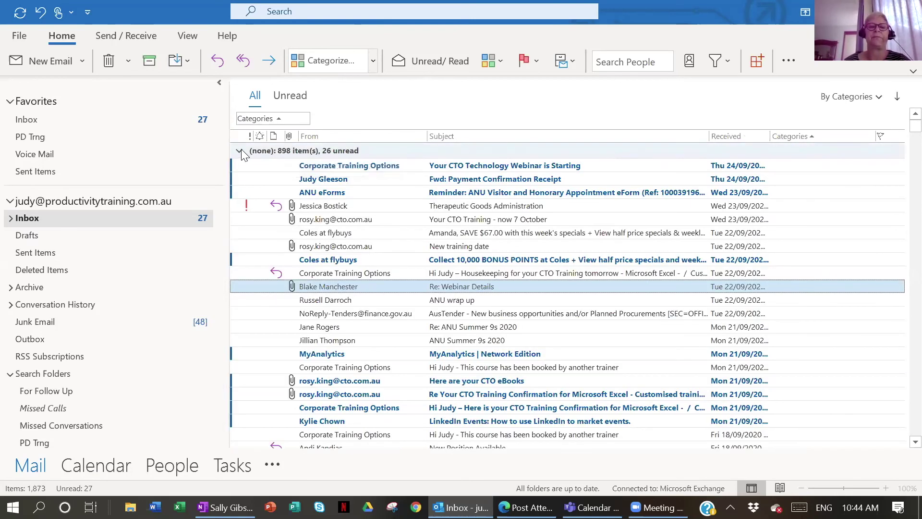
# Collapse and re-expand the (none) group, restore By Date order, and narrow the folder pane
pyautogui.click(240, 150)
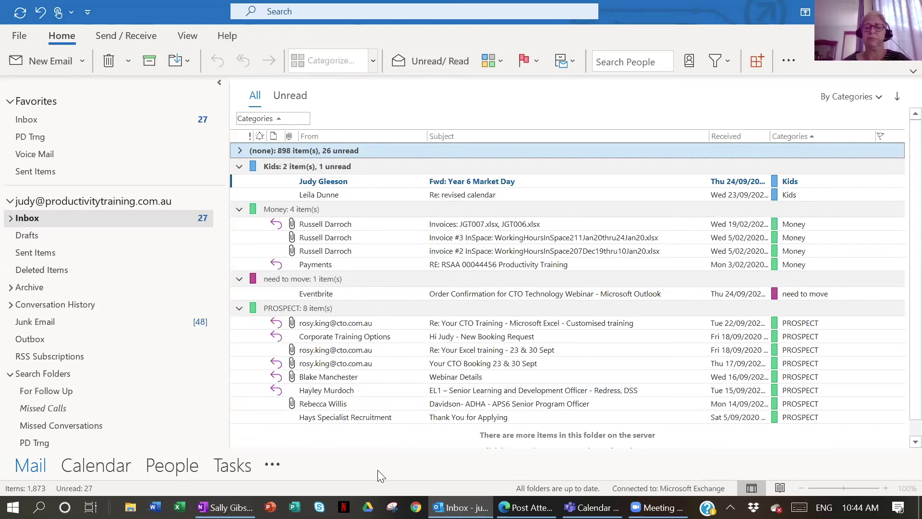
pyautogui.click(237, 150)
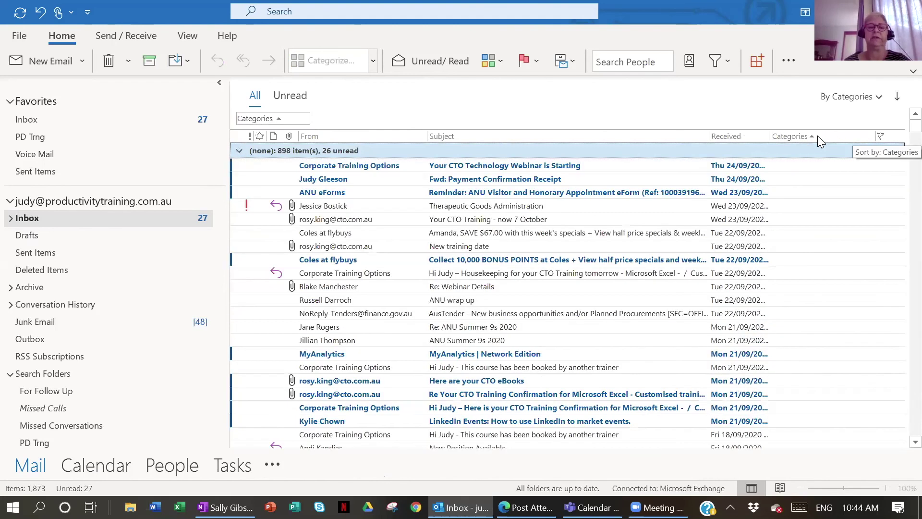
pyautogui.click(732, 136)
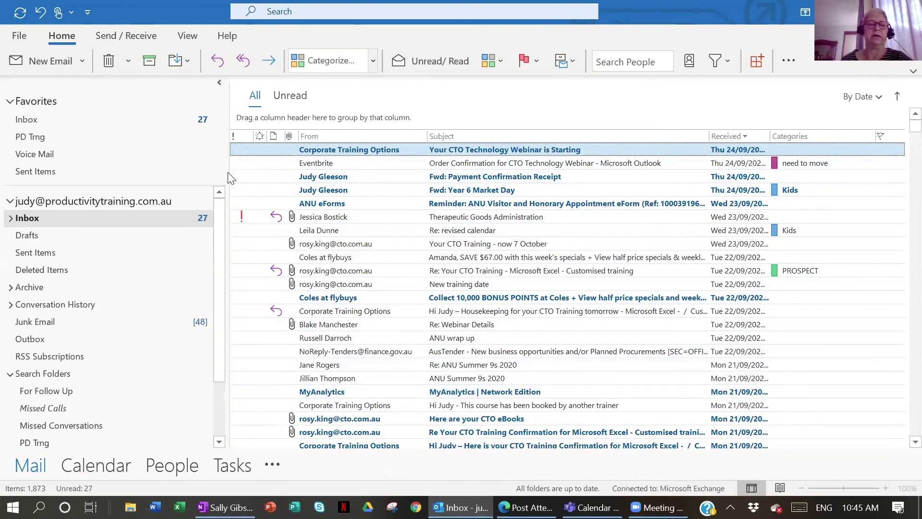
pyautogui.moveTo(226, 175); pyautogui.dragTo(167, 181)
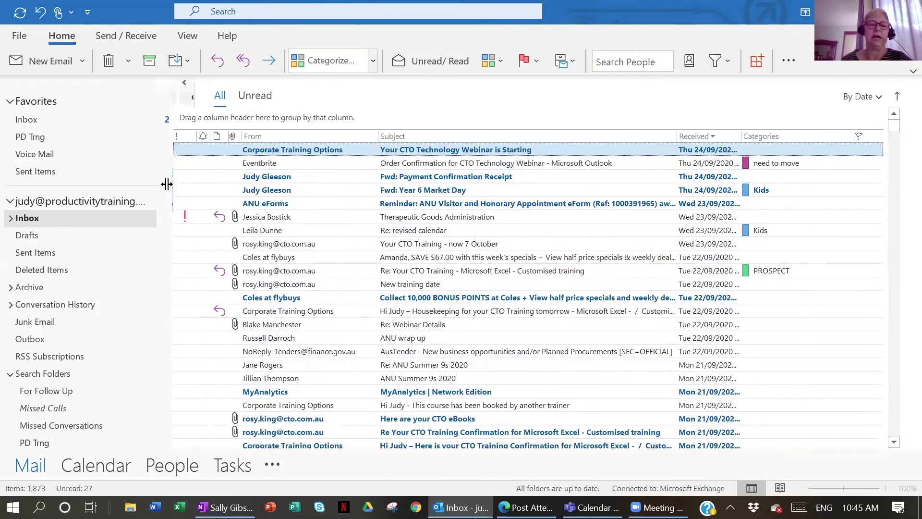